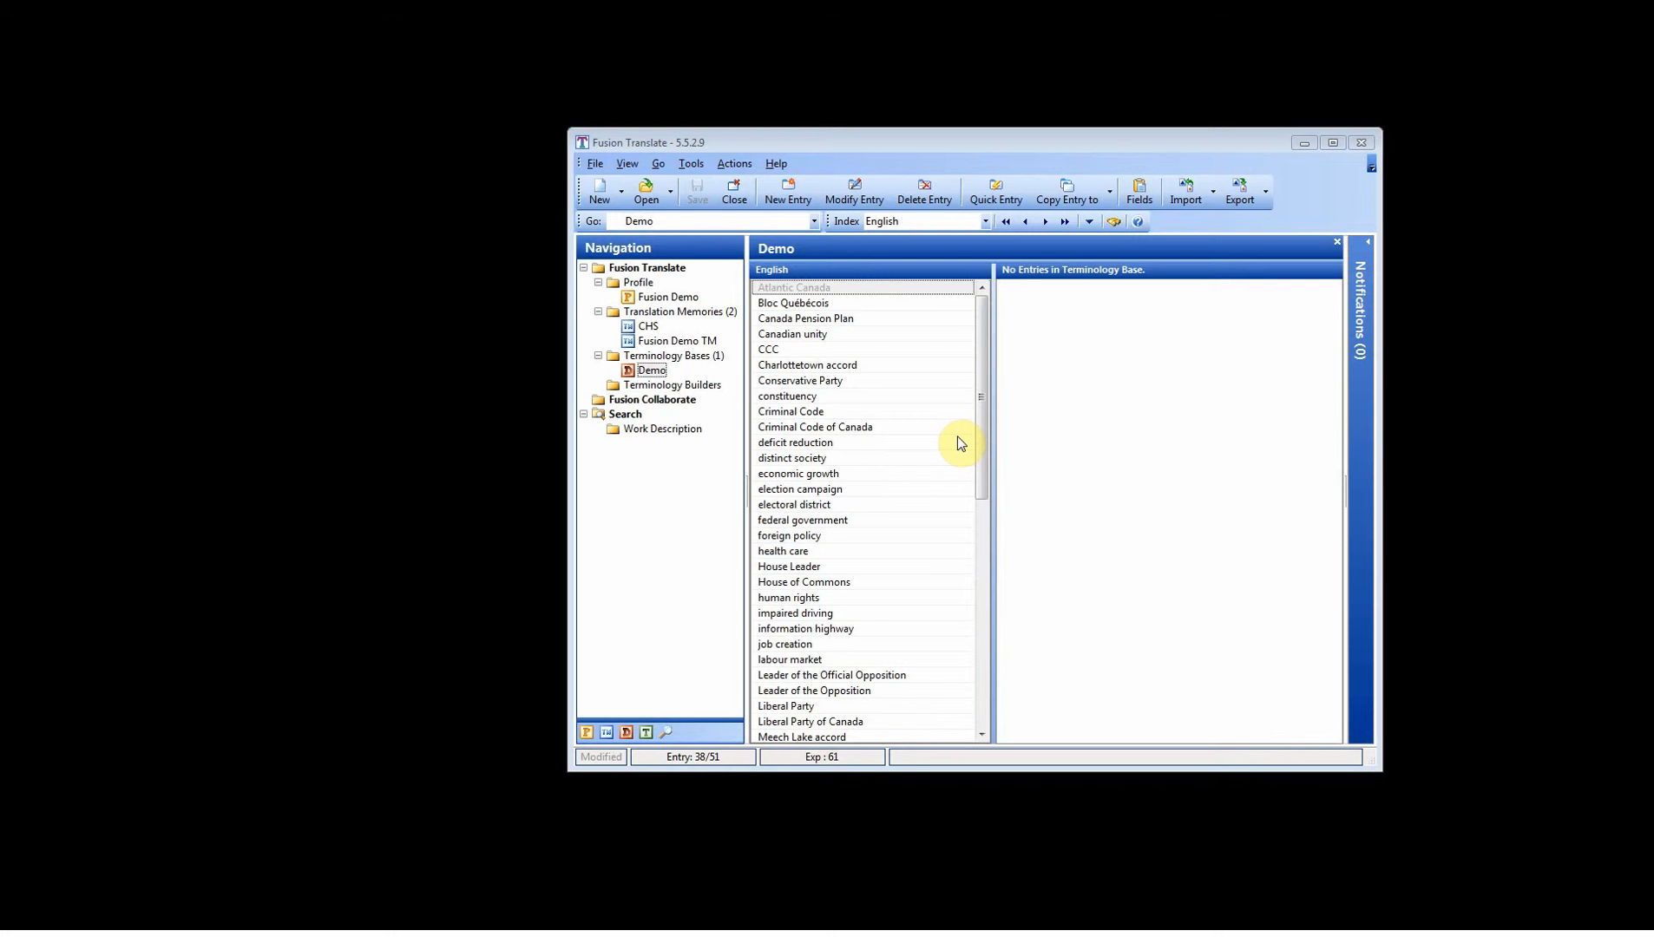
- View the contents of the CHS and Fusion Demo TM translation memories and the Demo terminology base
click(902, 146)
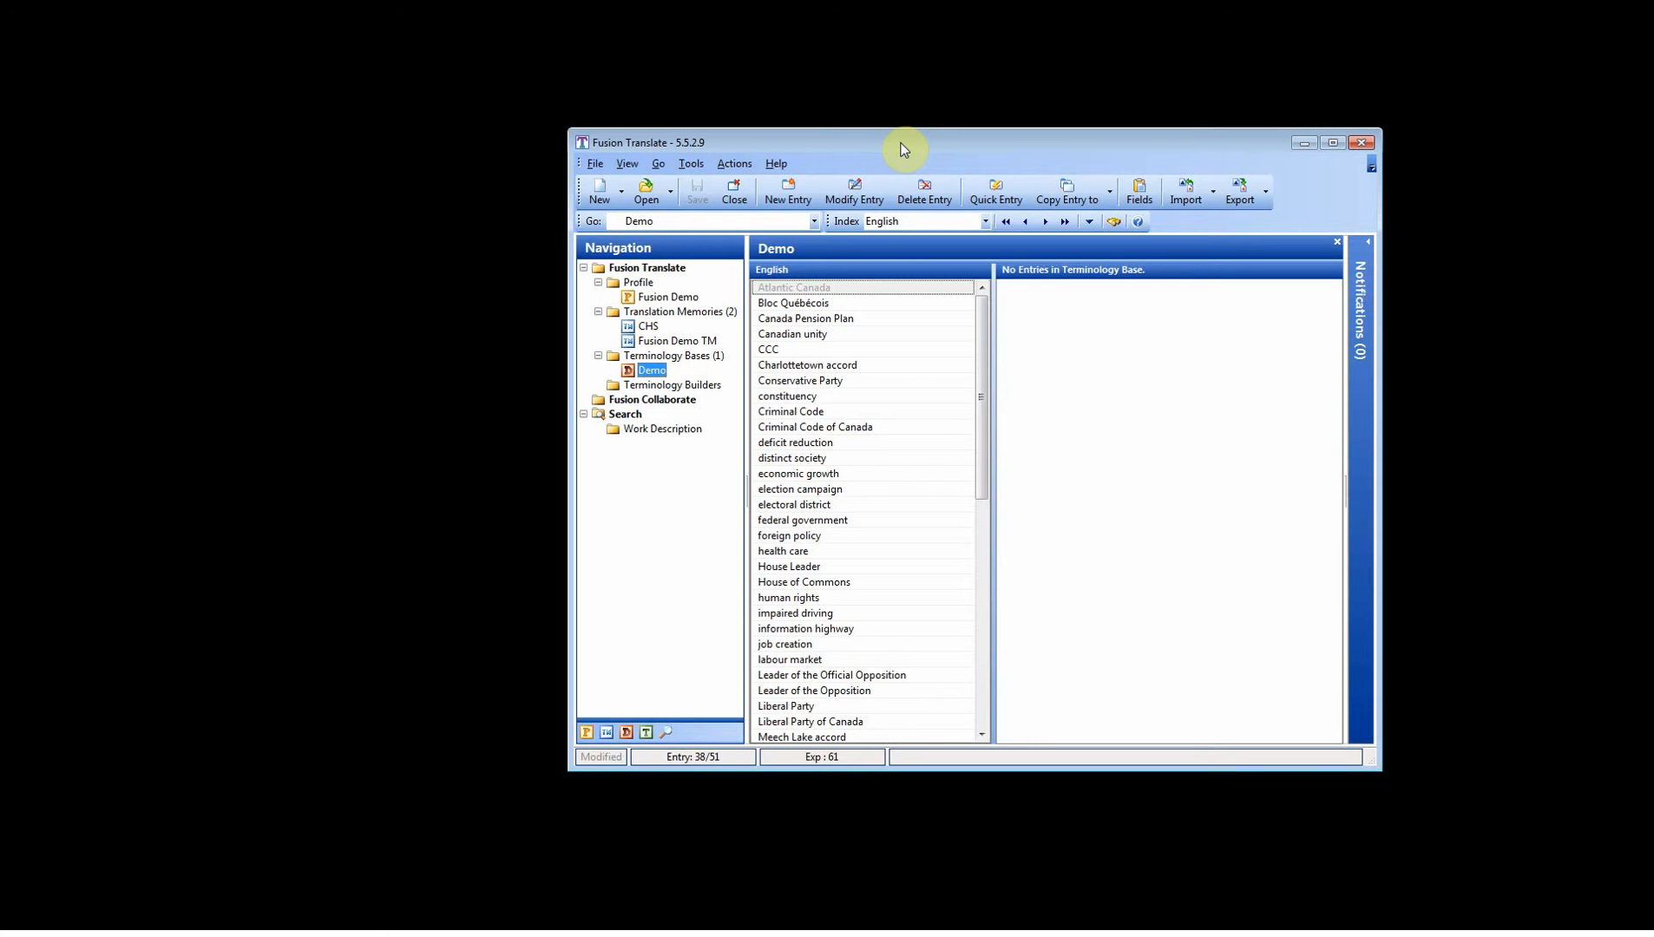
click(647, 327)
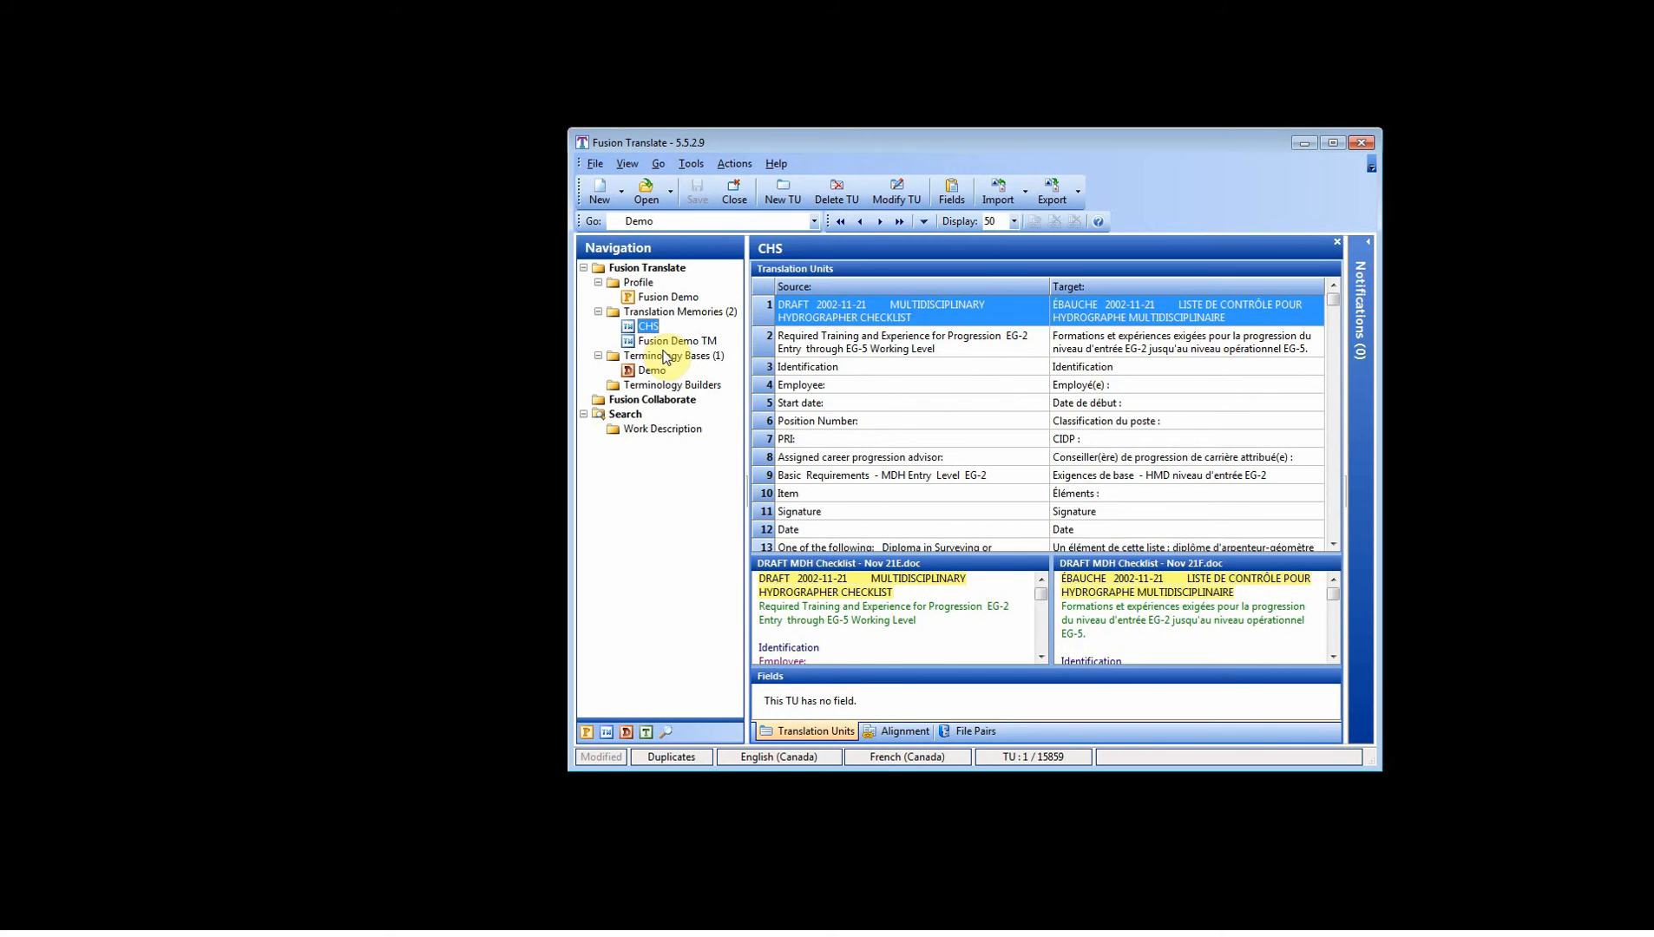
click(670, 341)
click(652, 372)
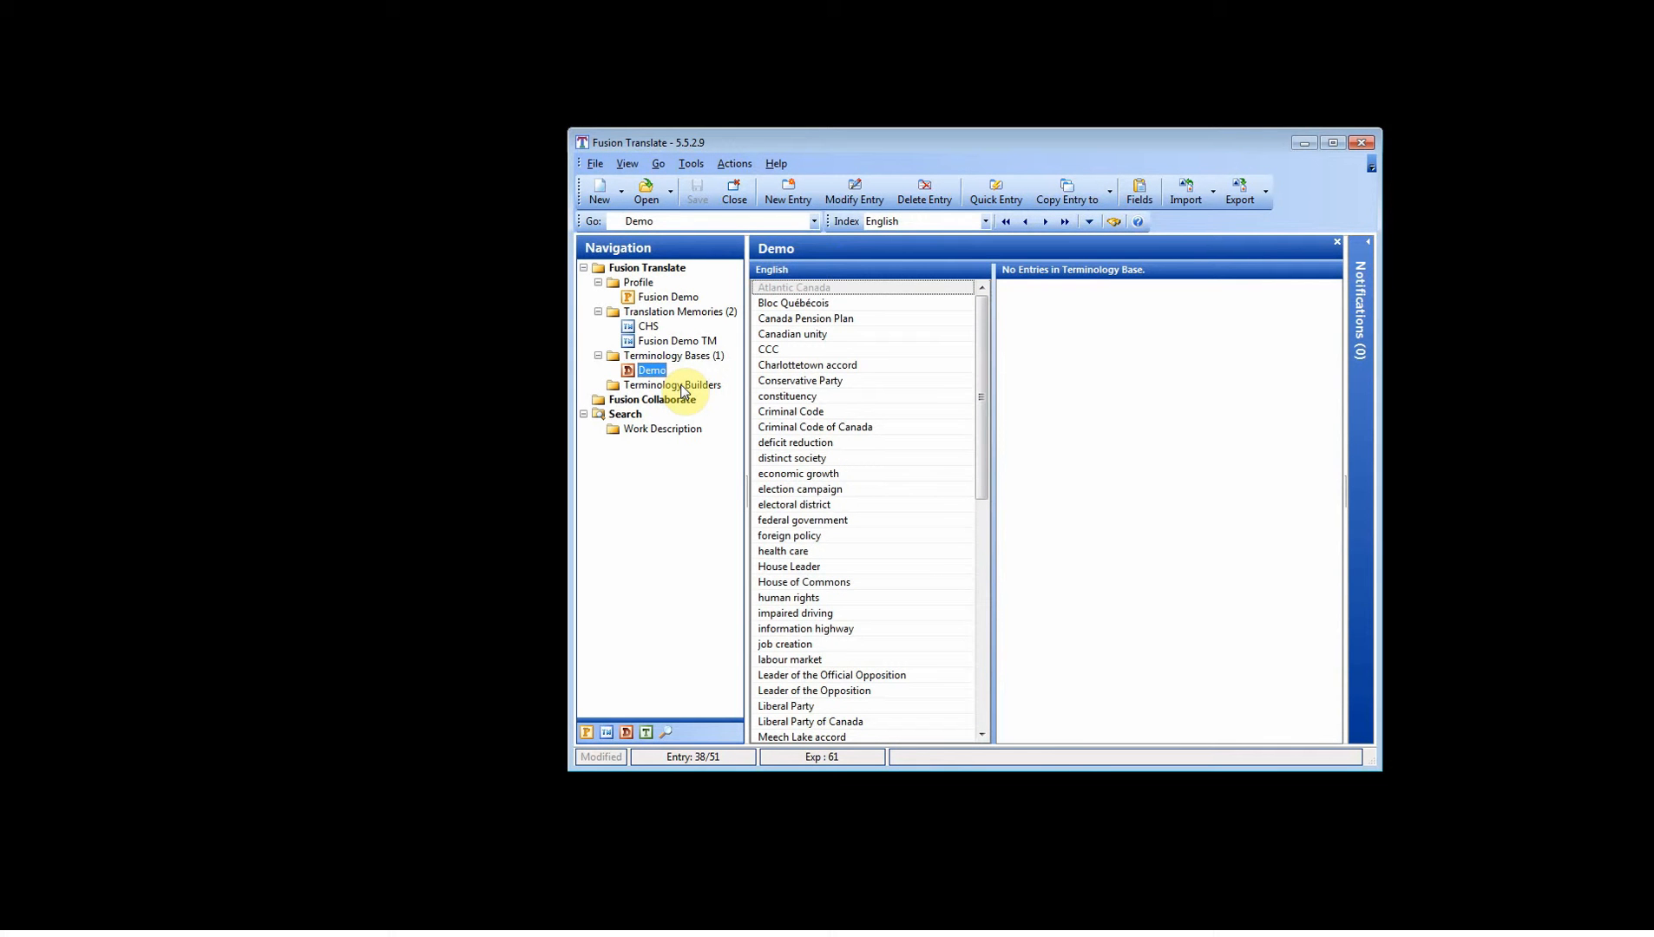
- Open the current profile's options at the Searching filter settings and select the Local group of files
click(690, 165)
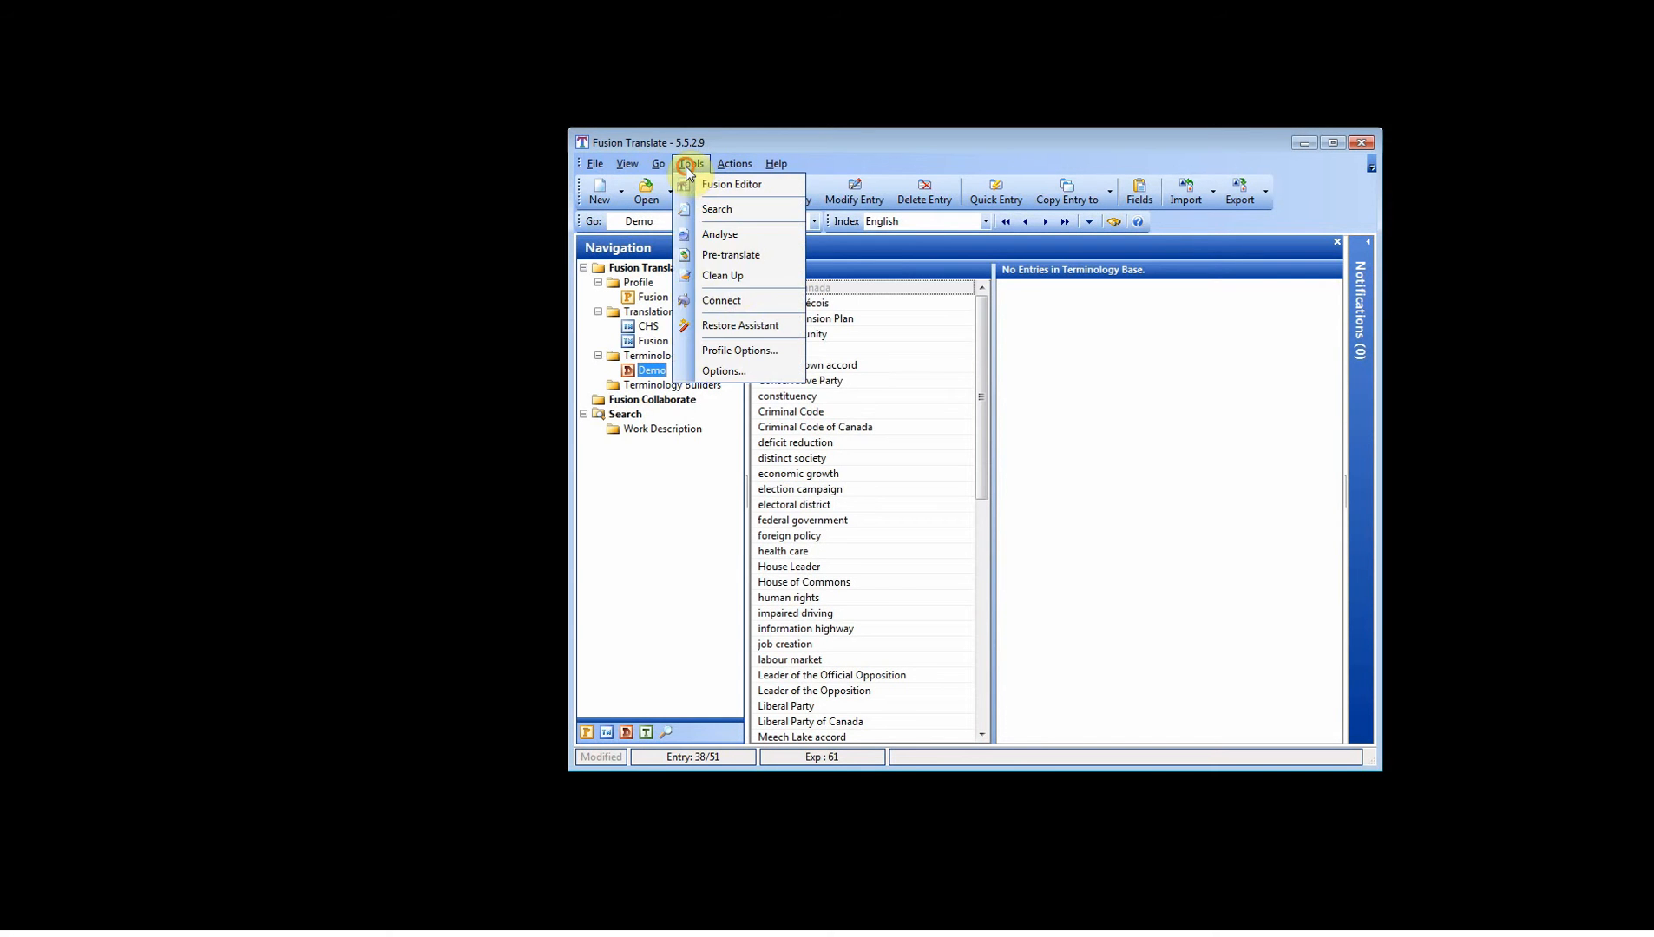
click(755, 349)
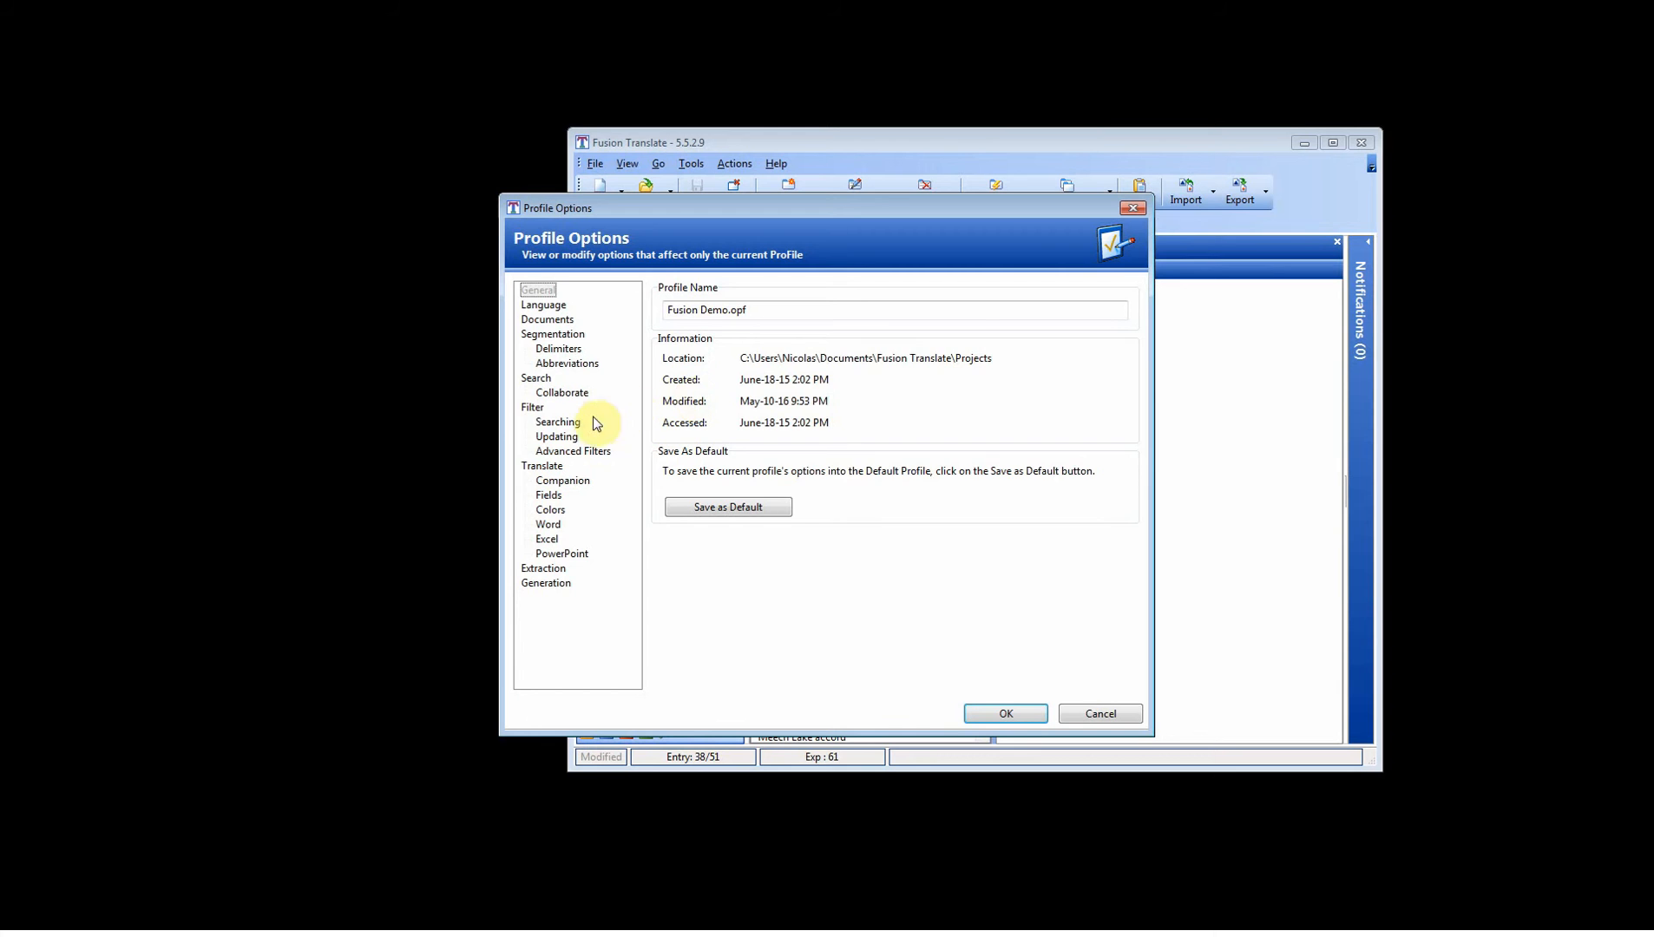
click(556, 423)
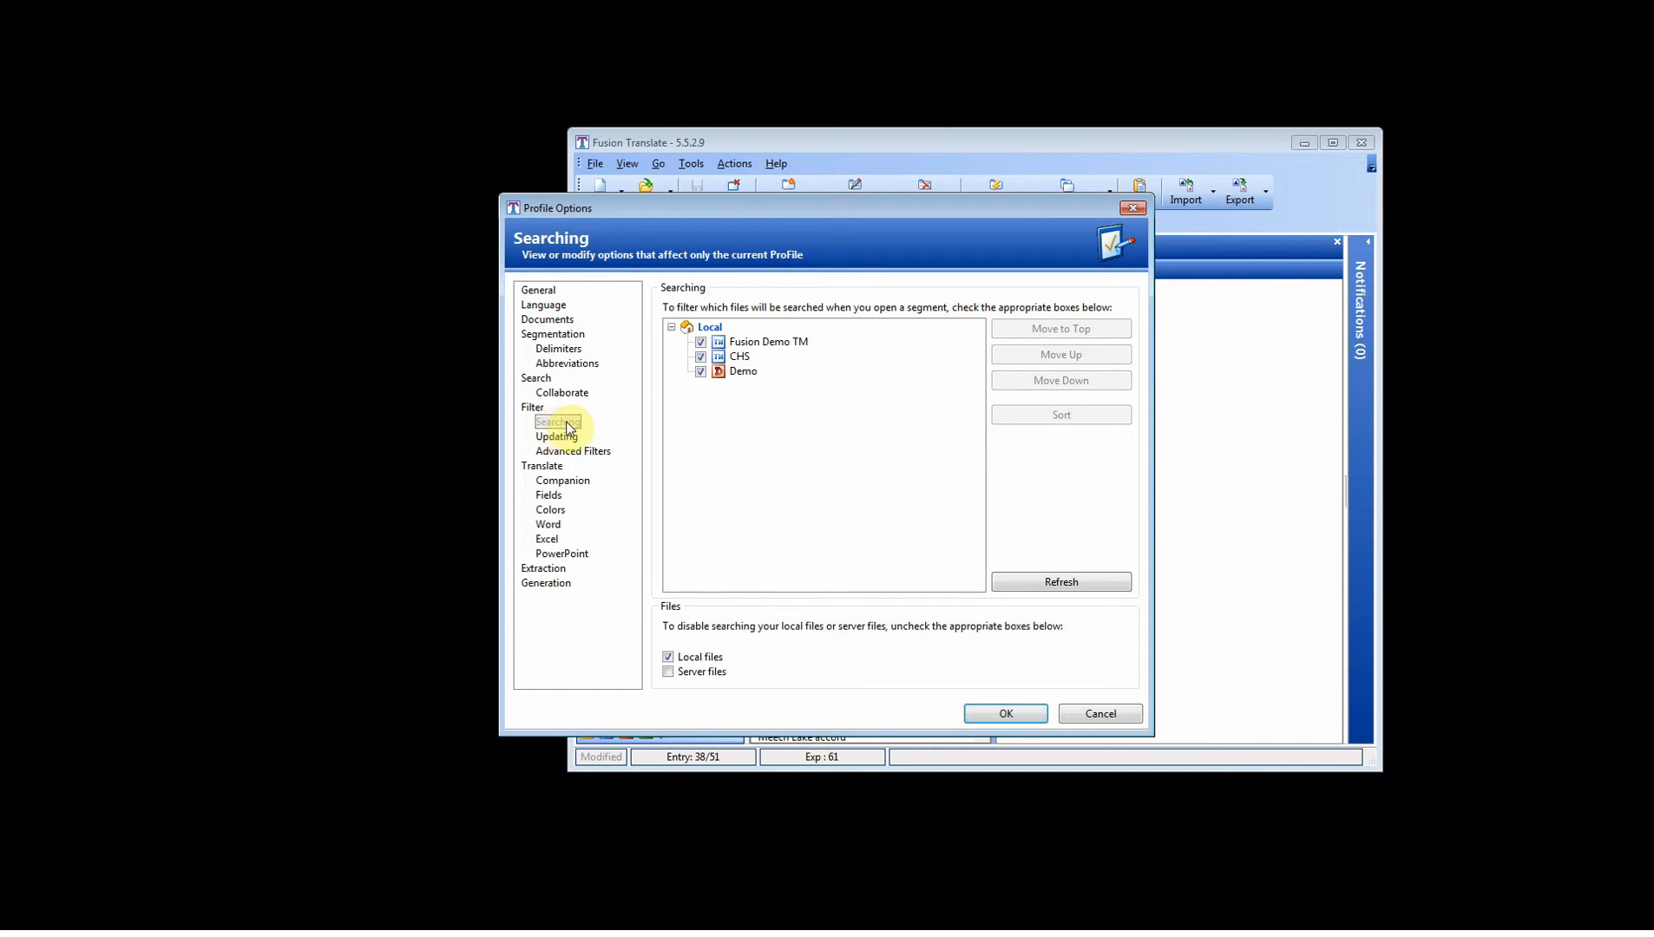
click(569, 426)
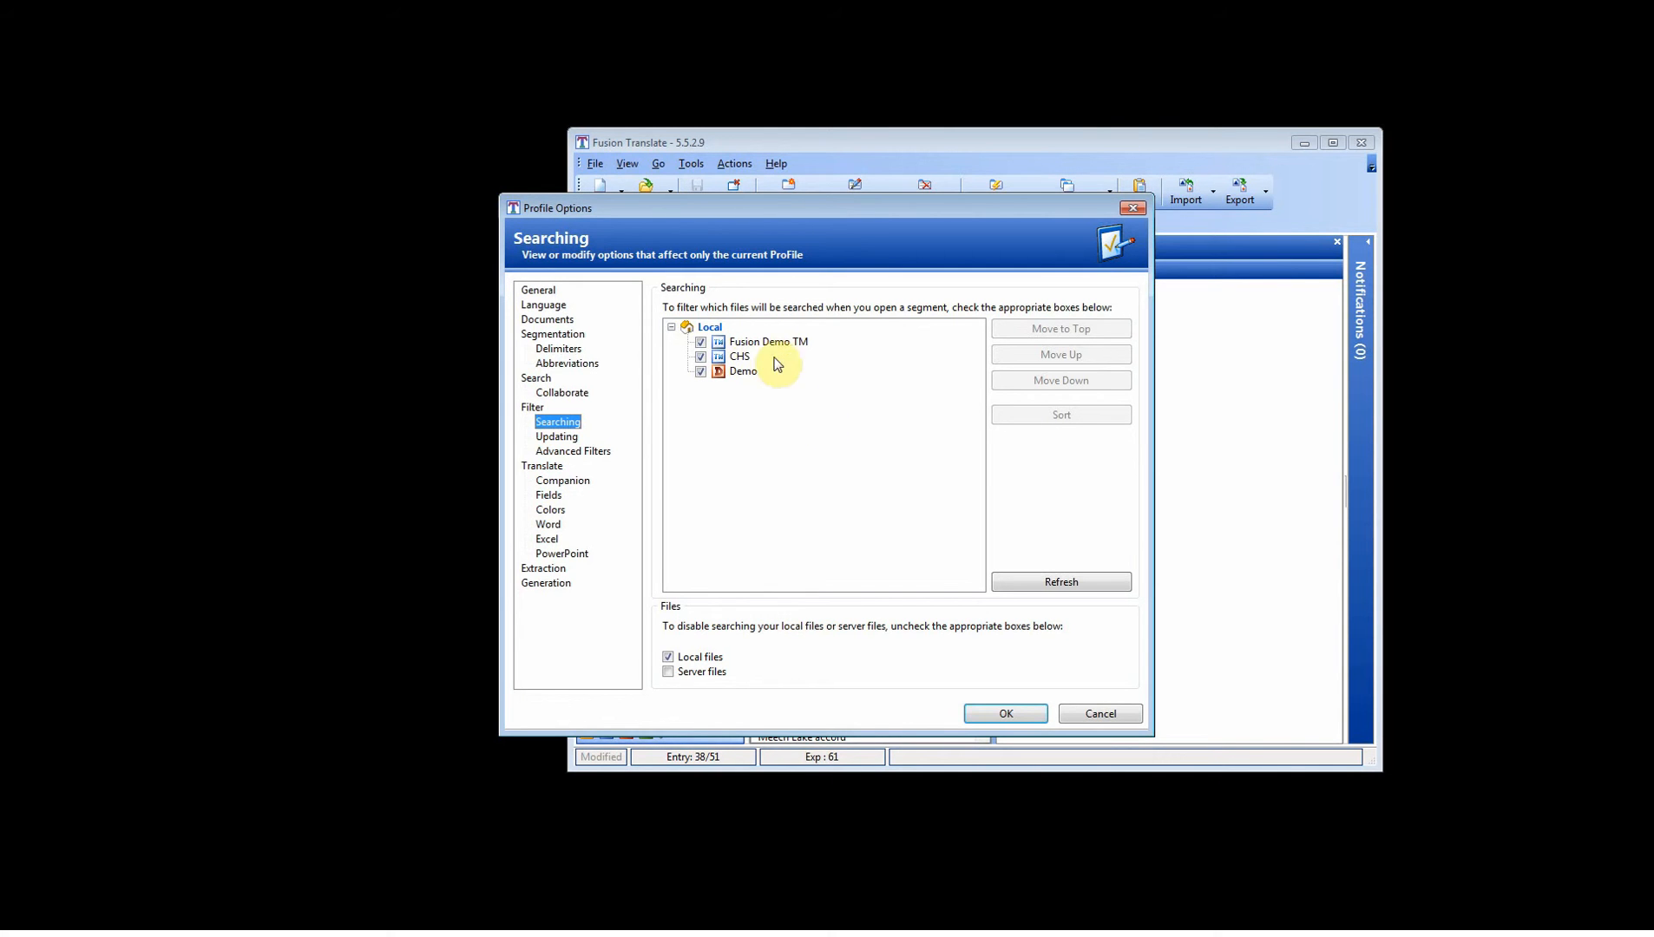
click(713, 329)
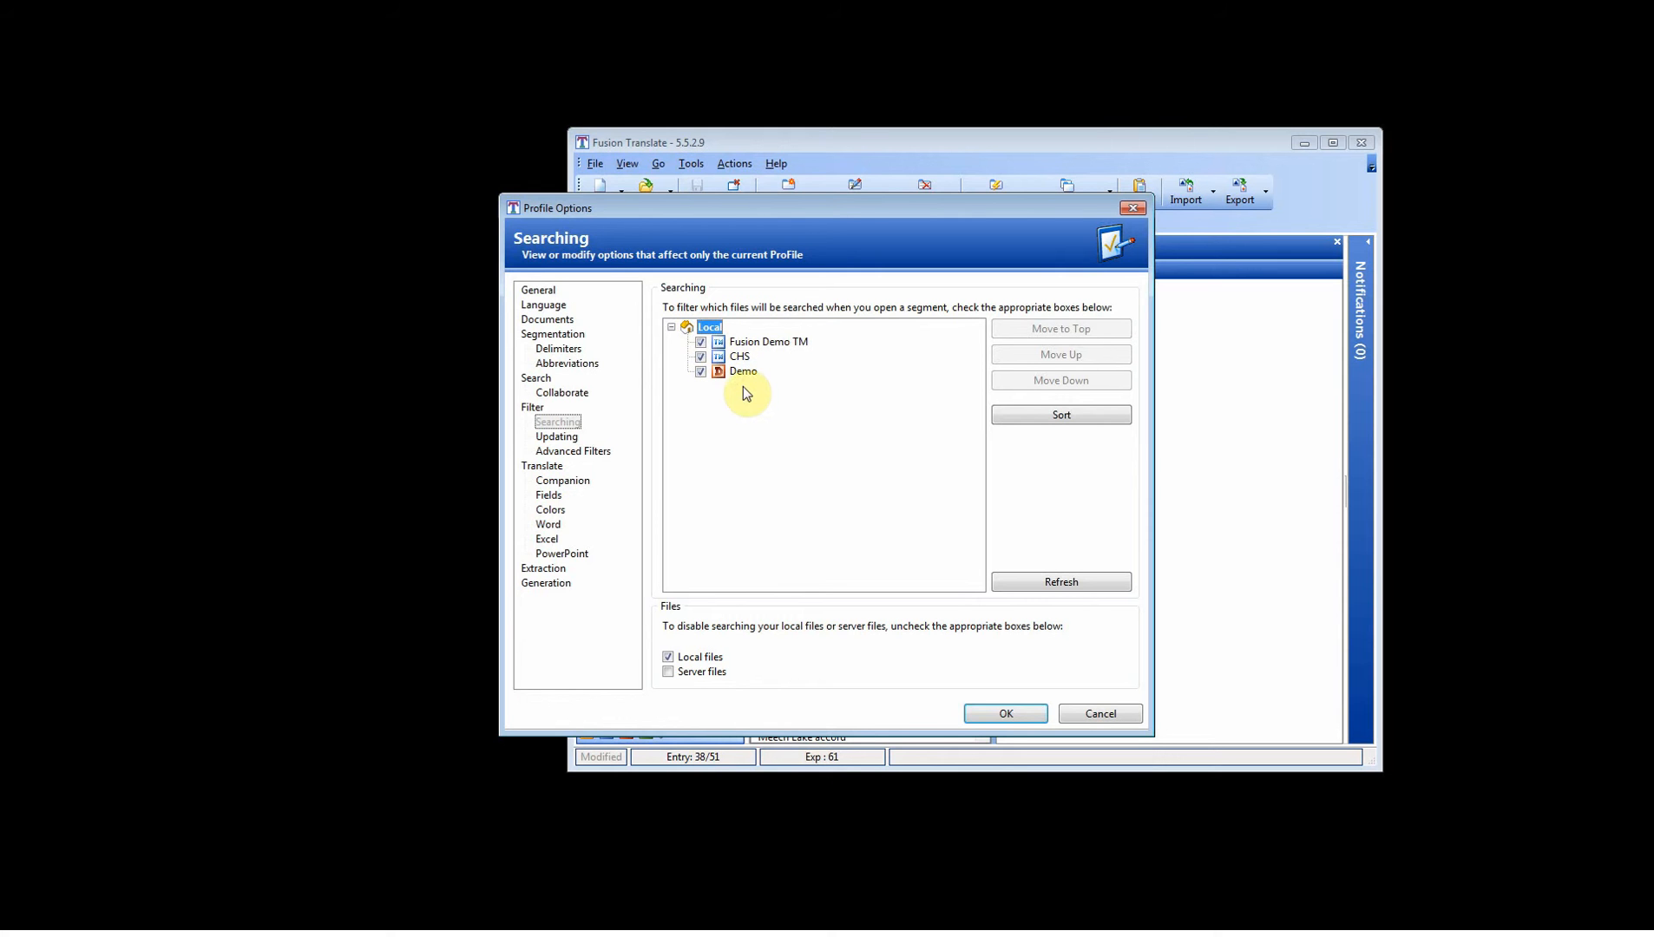
- Exclude the CHS translation memory from segment searches, keeping Fusion Demo TM and Demo included
click(699, 371)
click(701, 371)
click(745, 344)
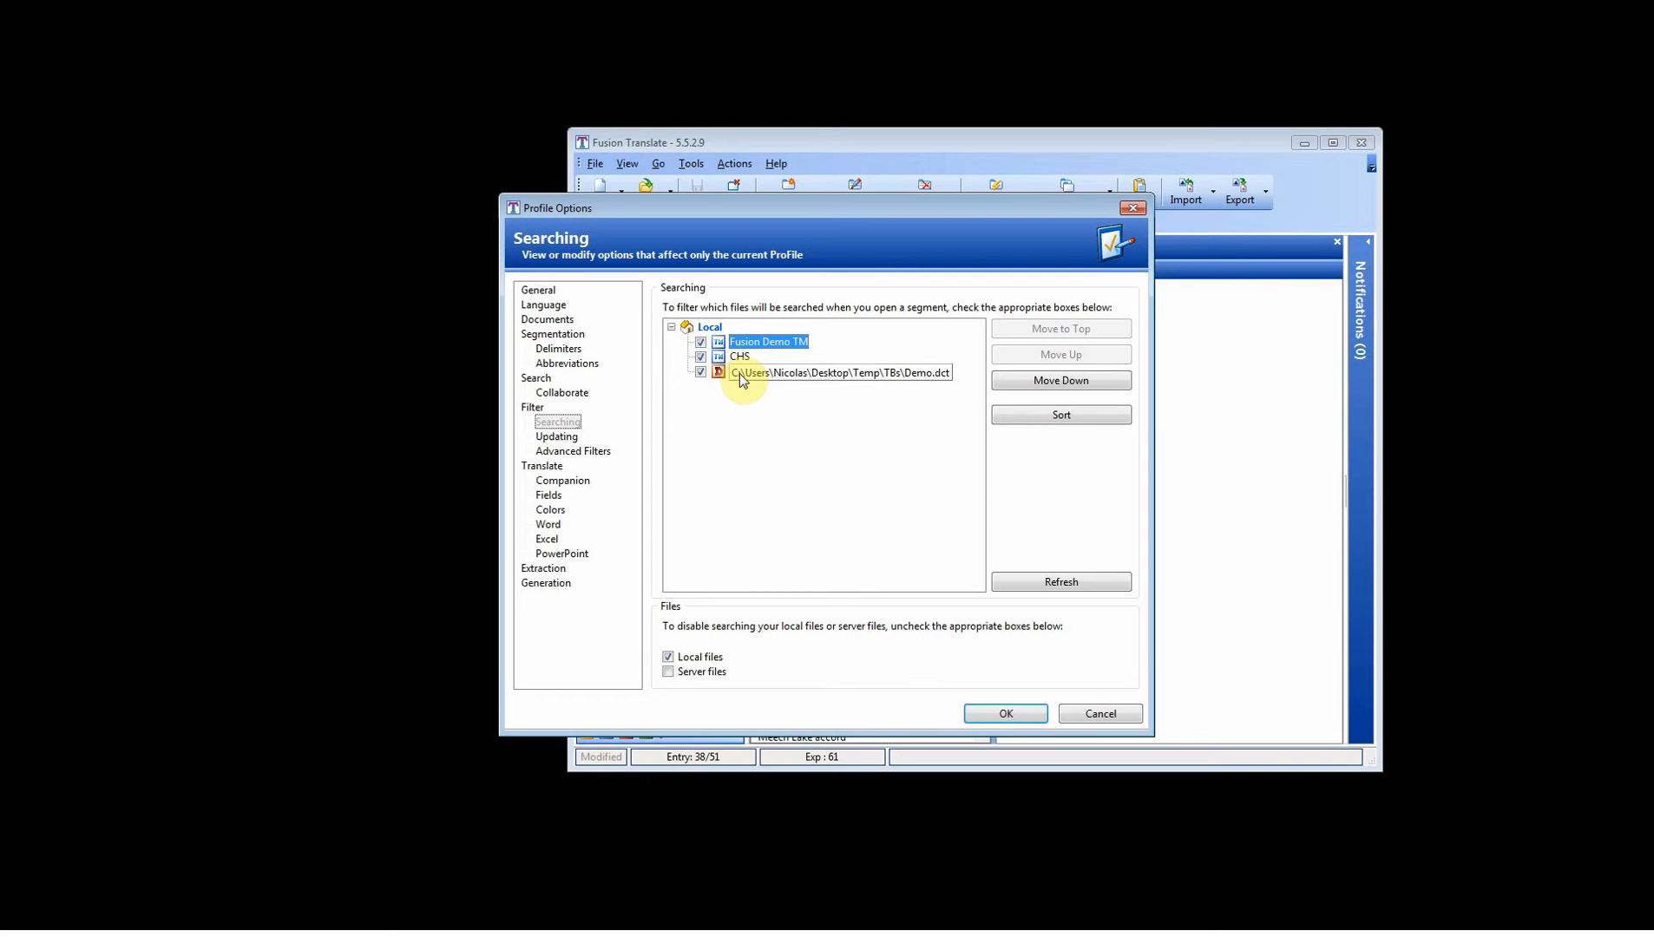
click(741, 355)
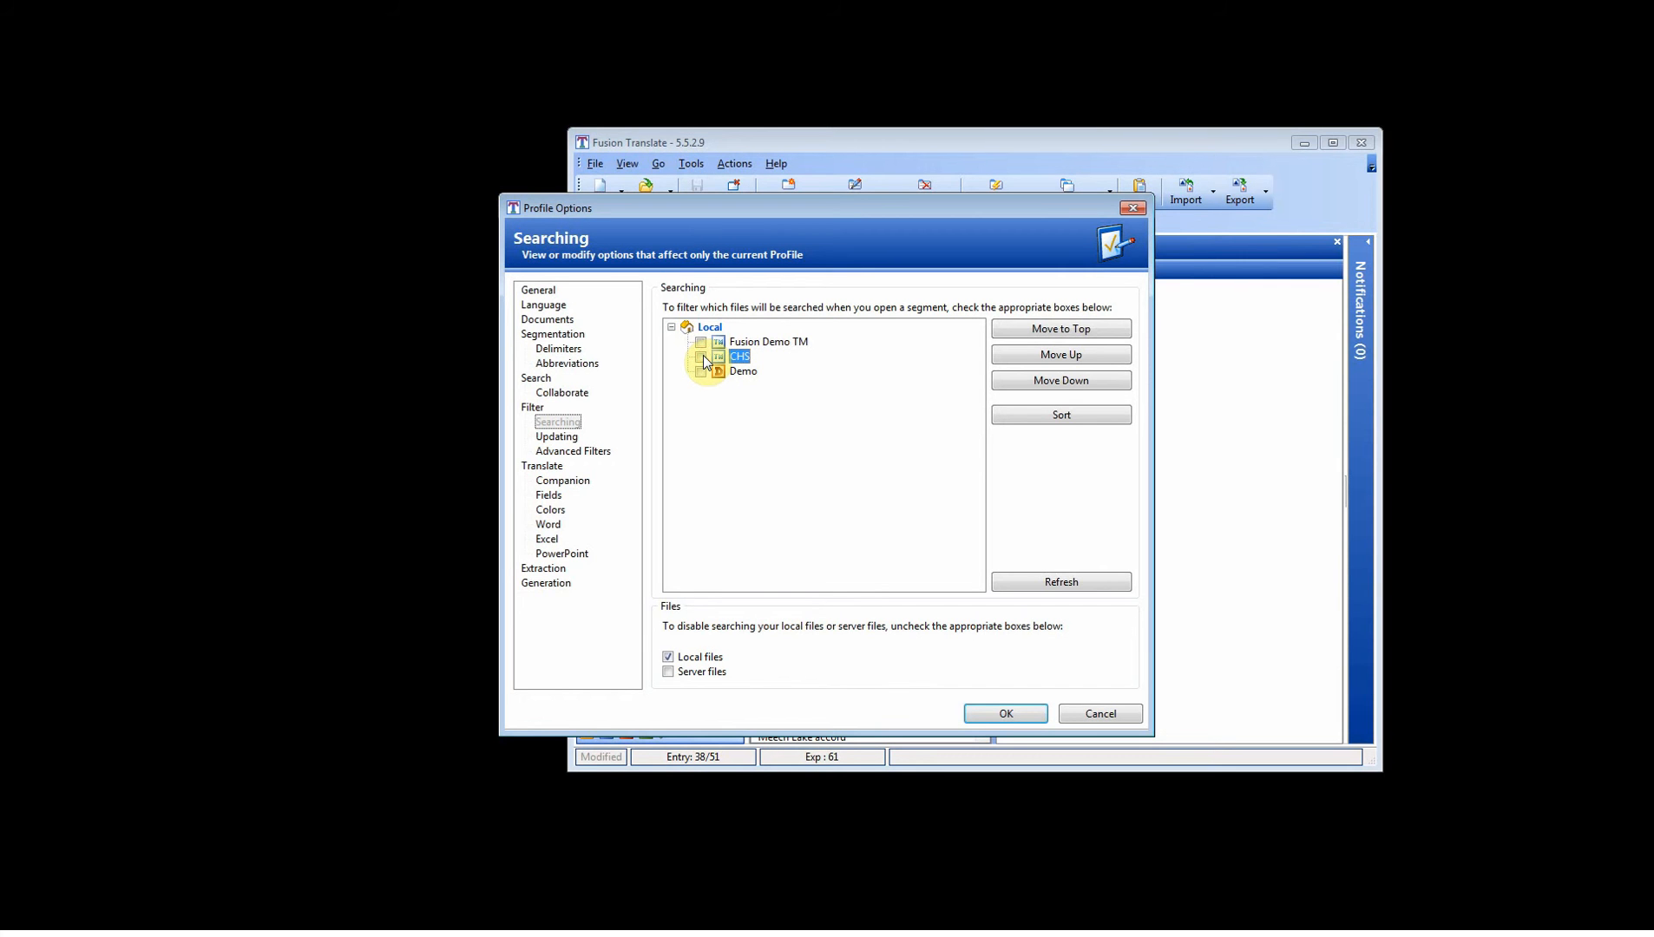
click(702, 357)
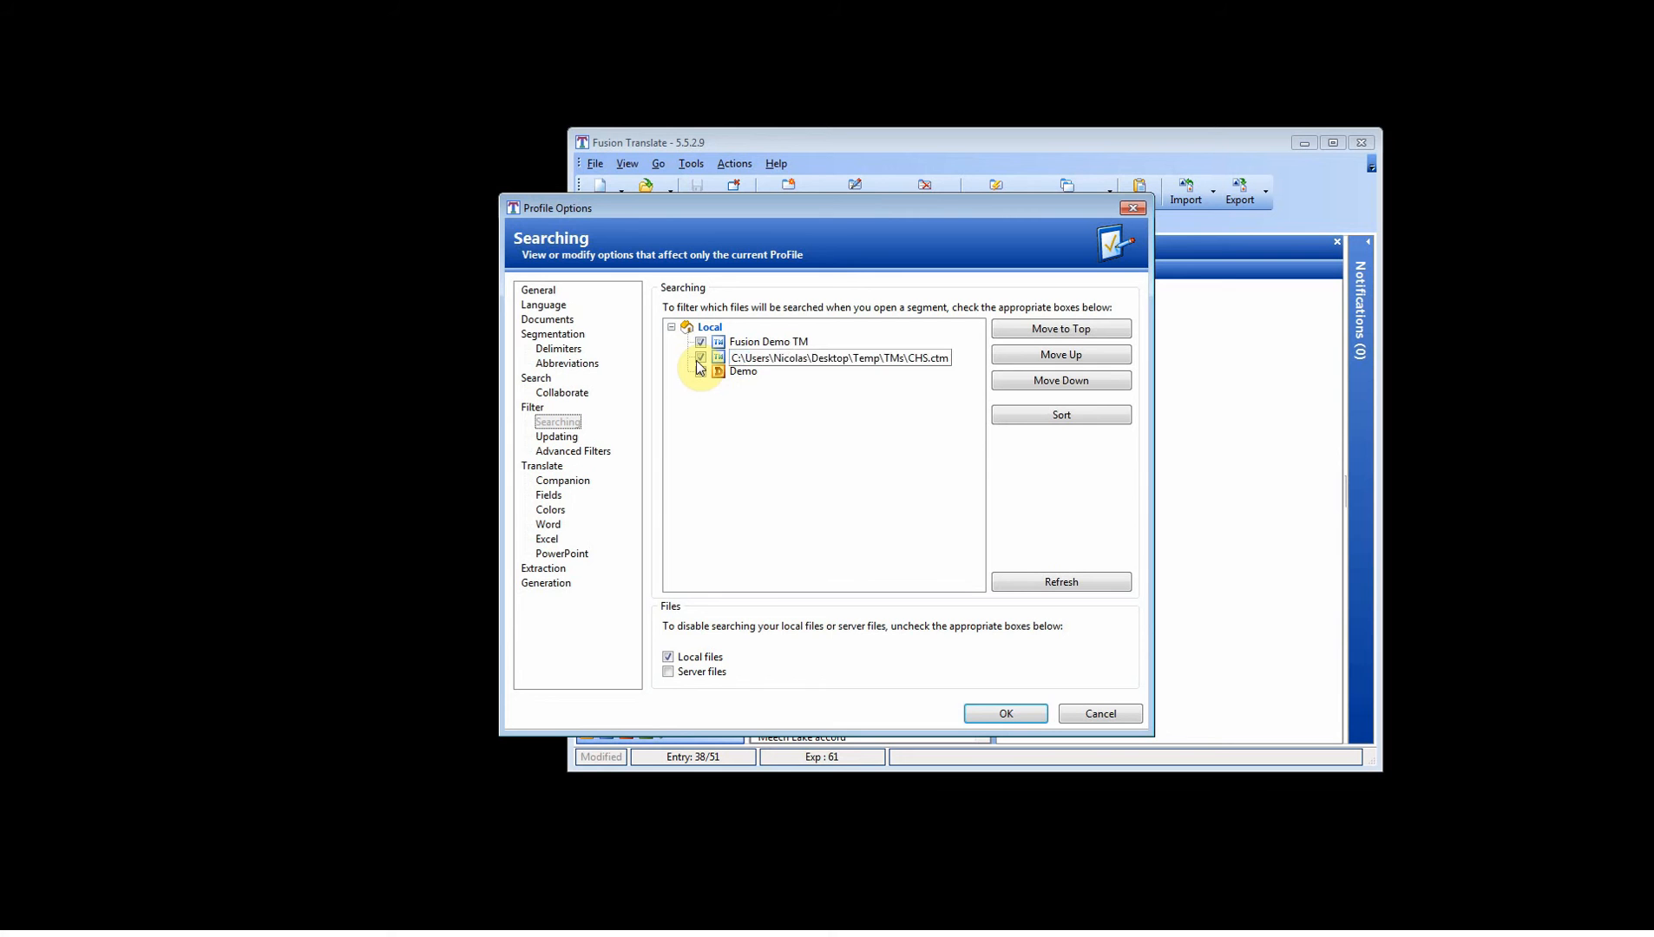
click(701, 358)
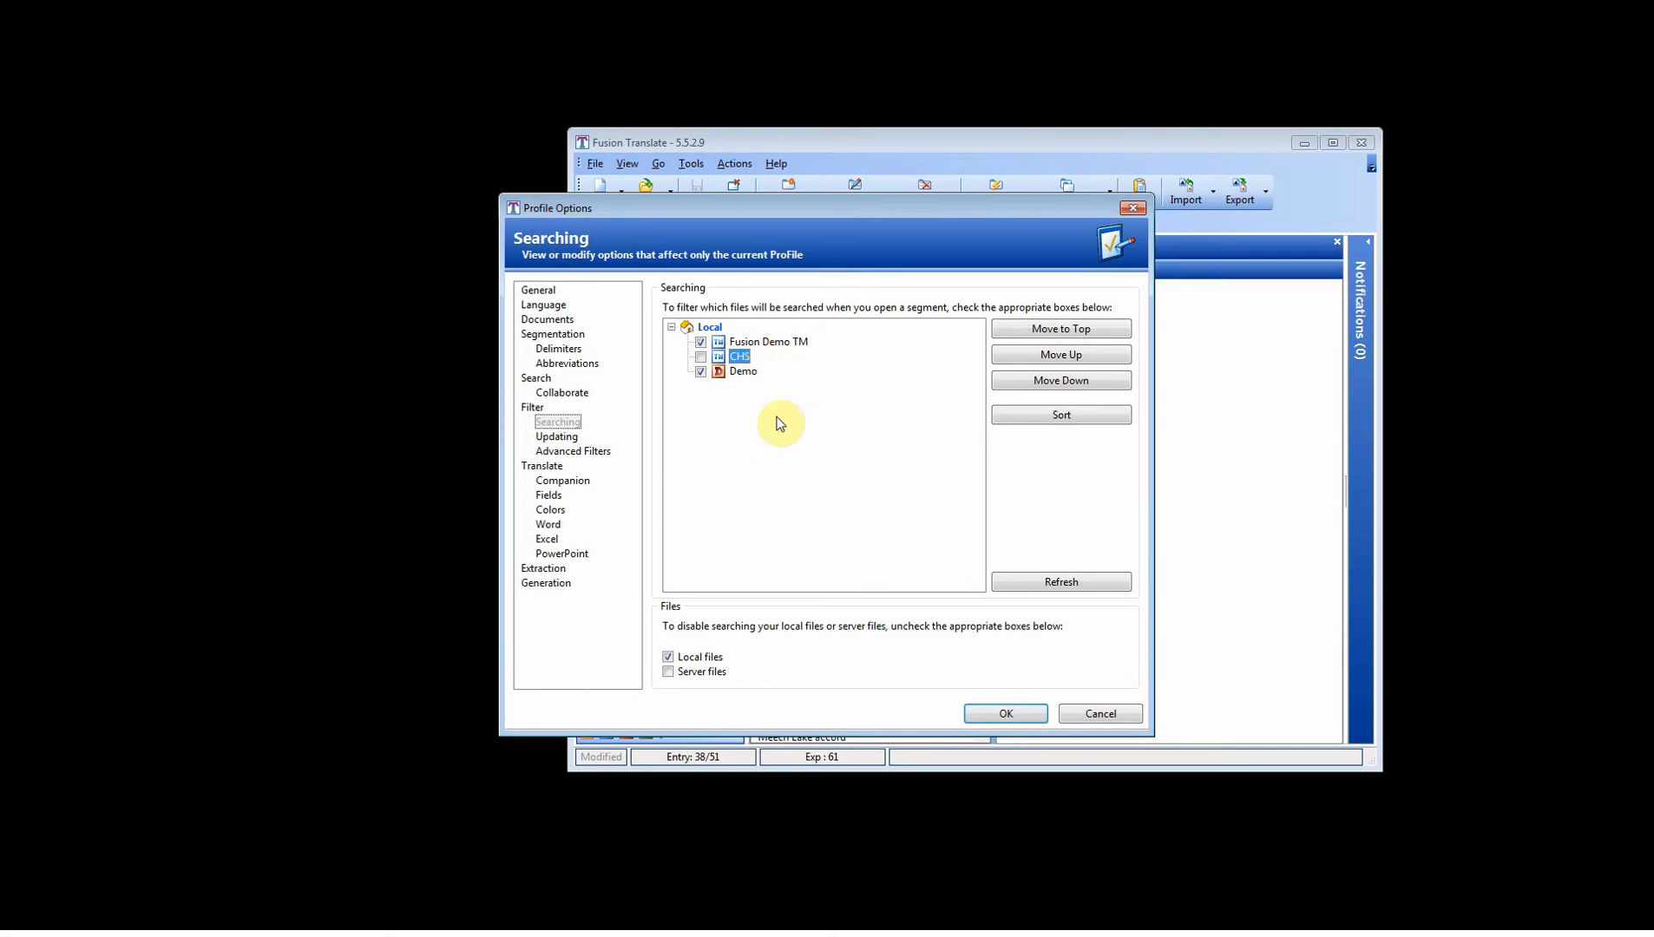
- Move Fusion Demo TM one place down in the search order and back up again
click(755, 343)
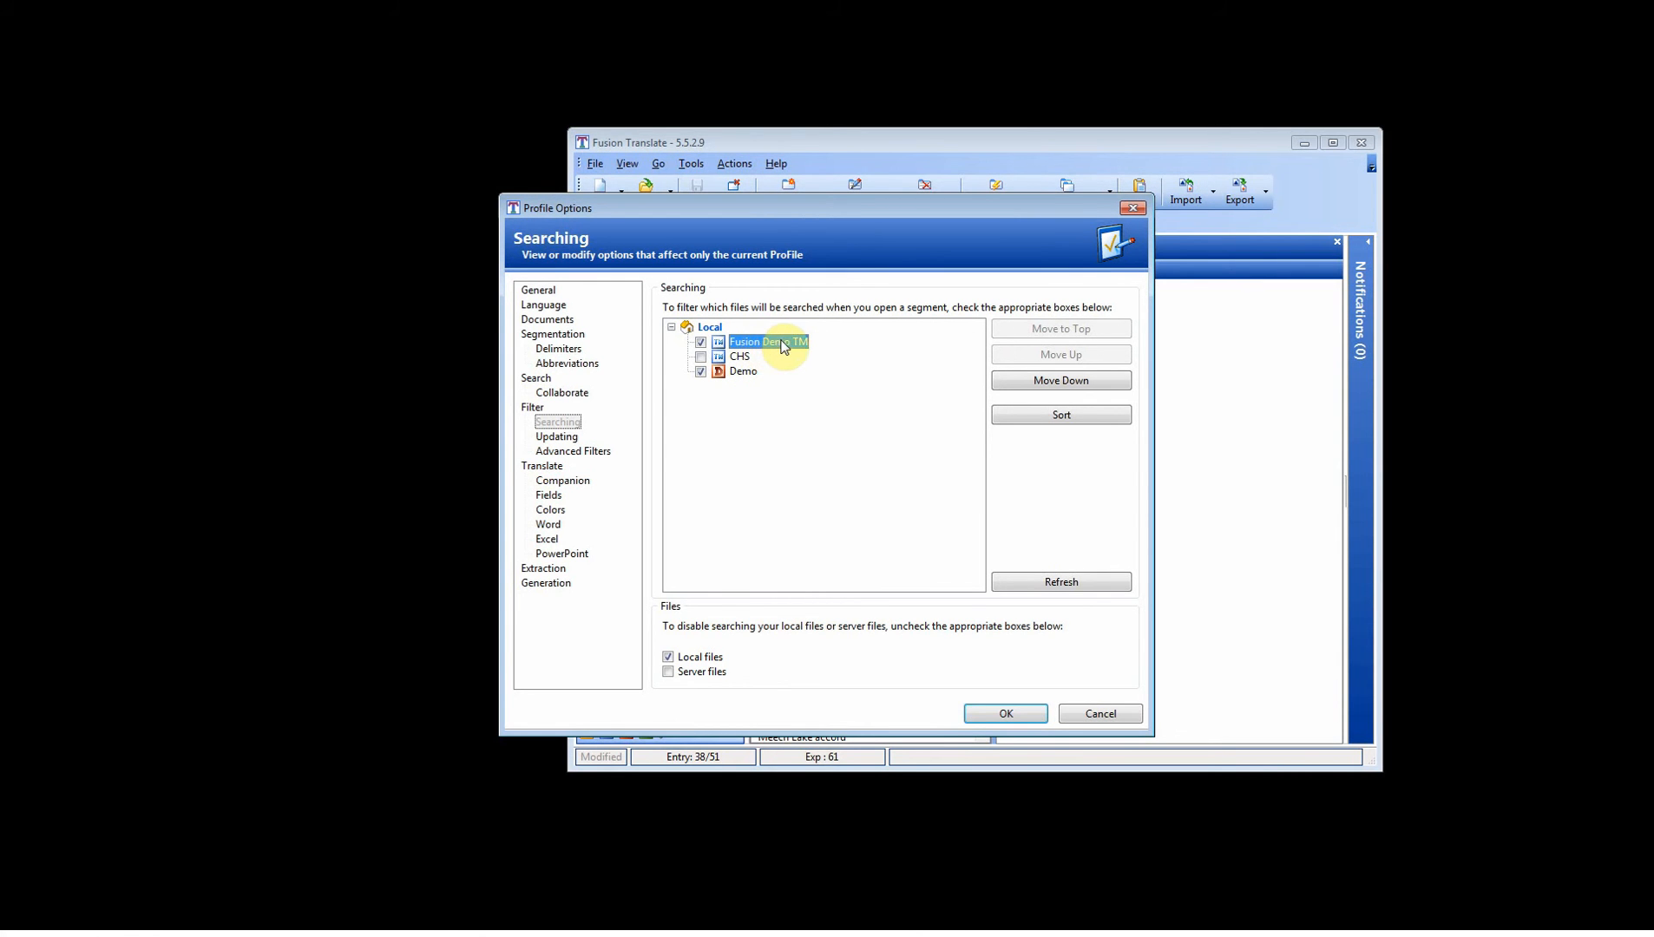
click(1071, 381)
click(1072, 354)
- Turn updating of Fusion Demo TM off and back on in the profile's Updating filter settings
click(558, 422)
click(562, 440)
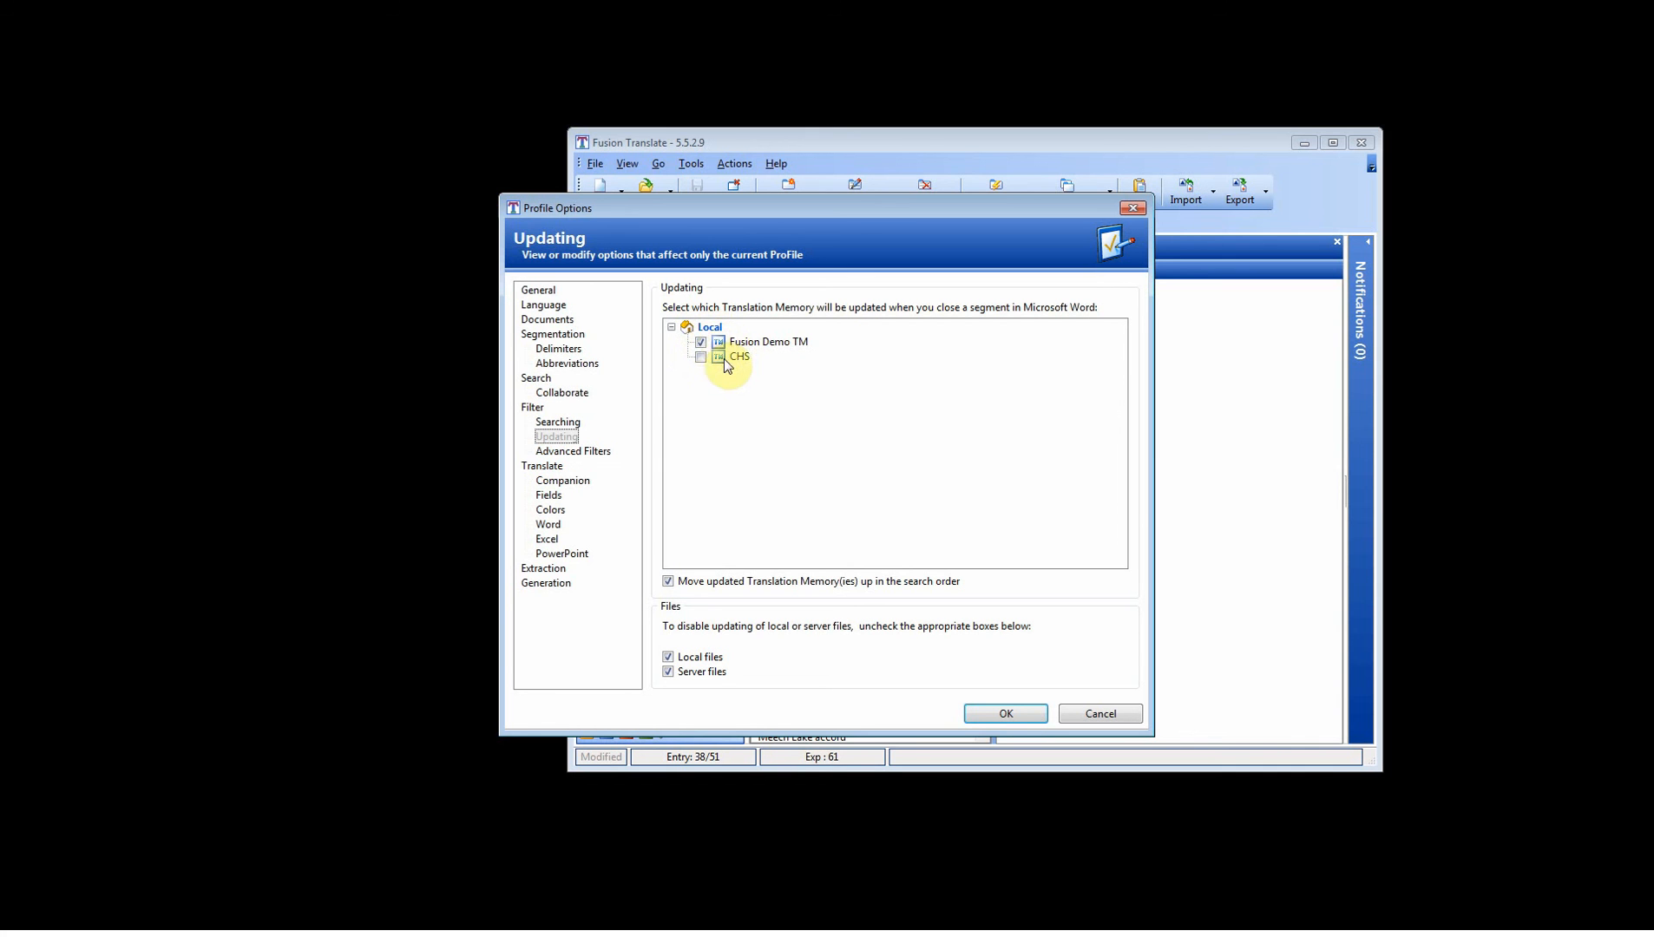
click(701, 342)
click(701, 343)
- Enable searching of server files alongside local files in the Searching filter and save the profile options
click(573, 423)
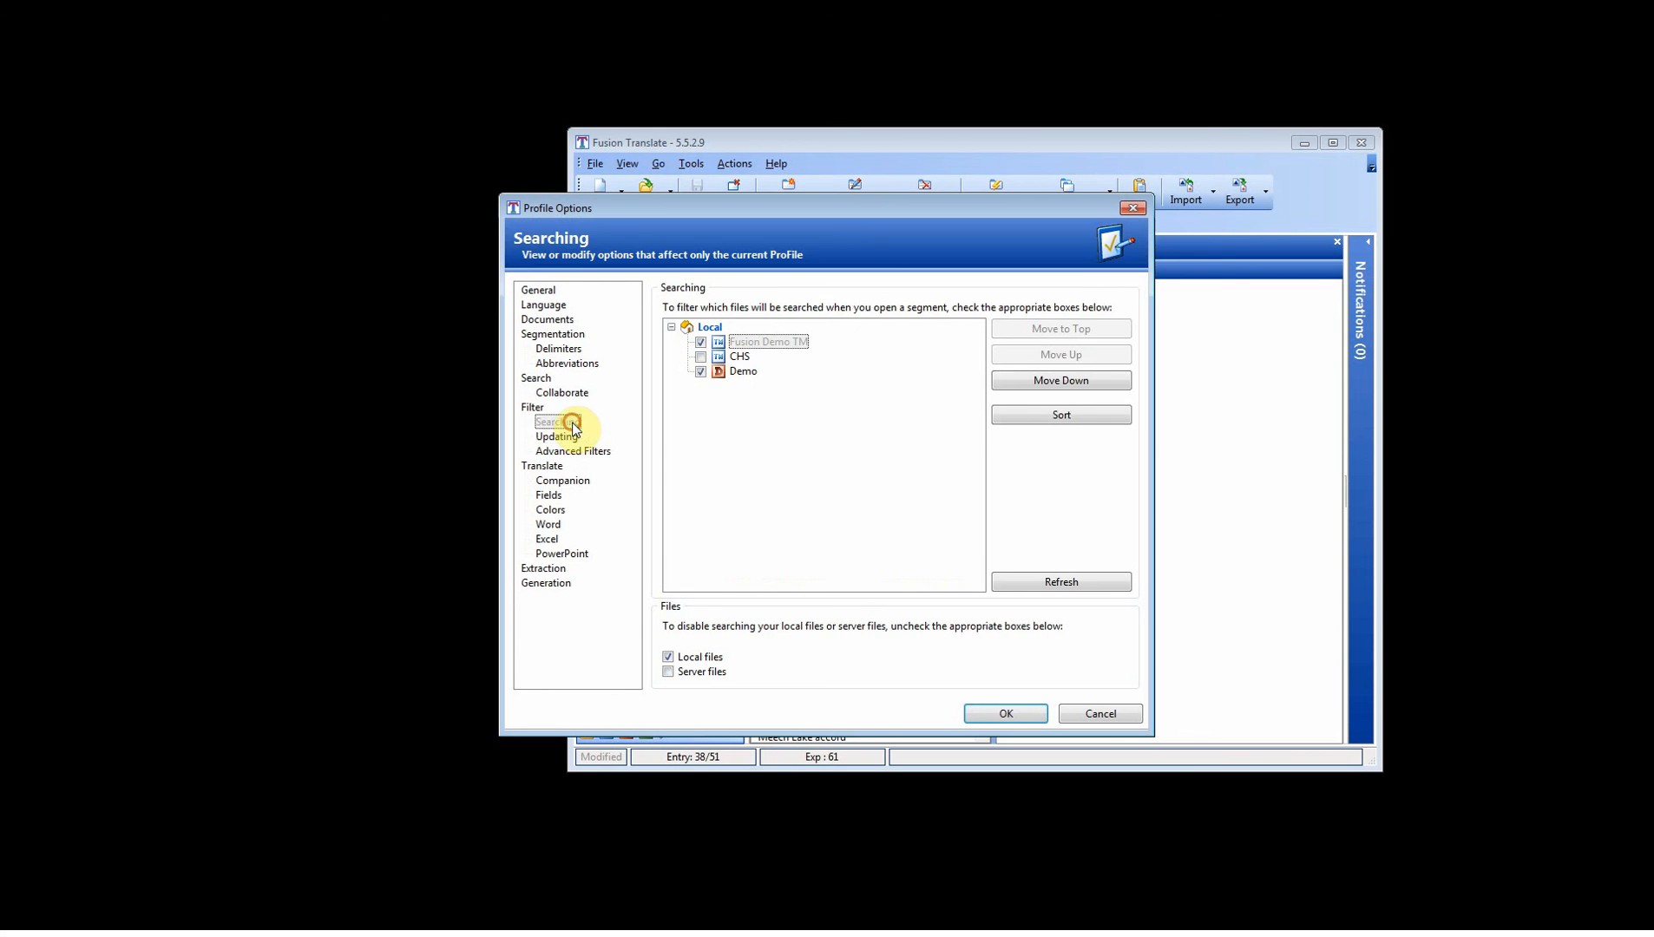
click(699, 673)
click(668, 674)
click(668, 657)
click(668, 657)
click(557, 437)
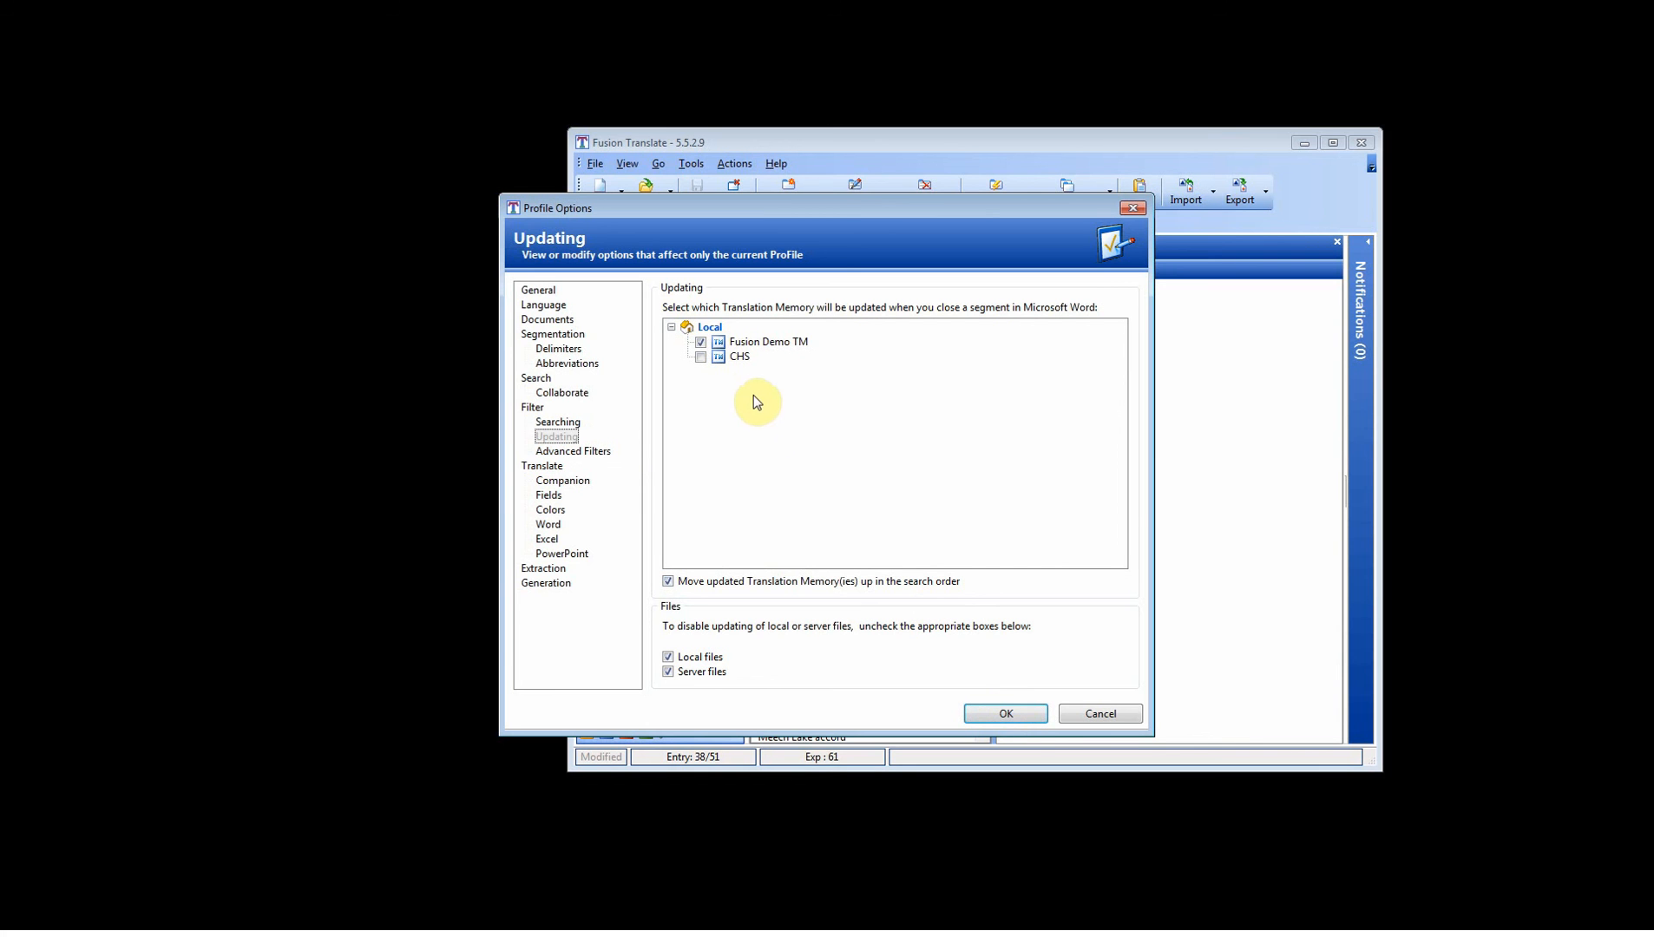
click(1007, 714)
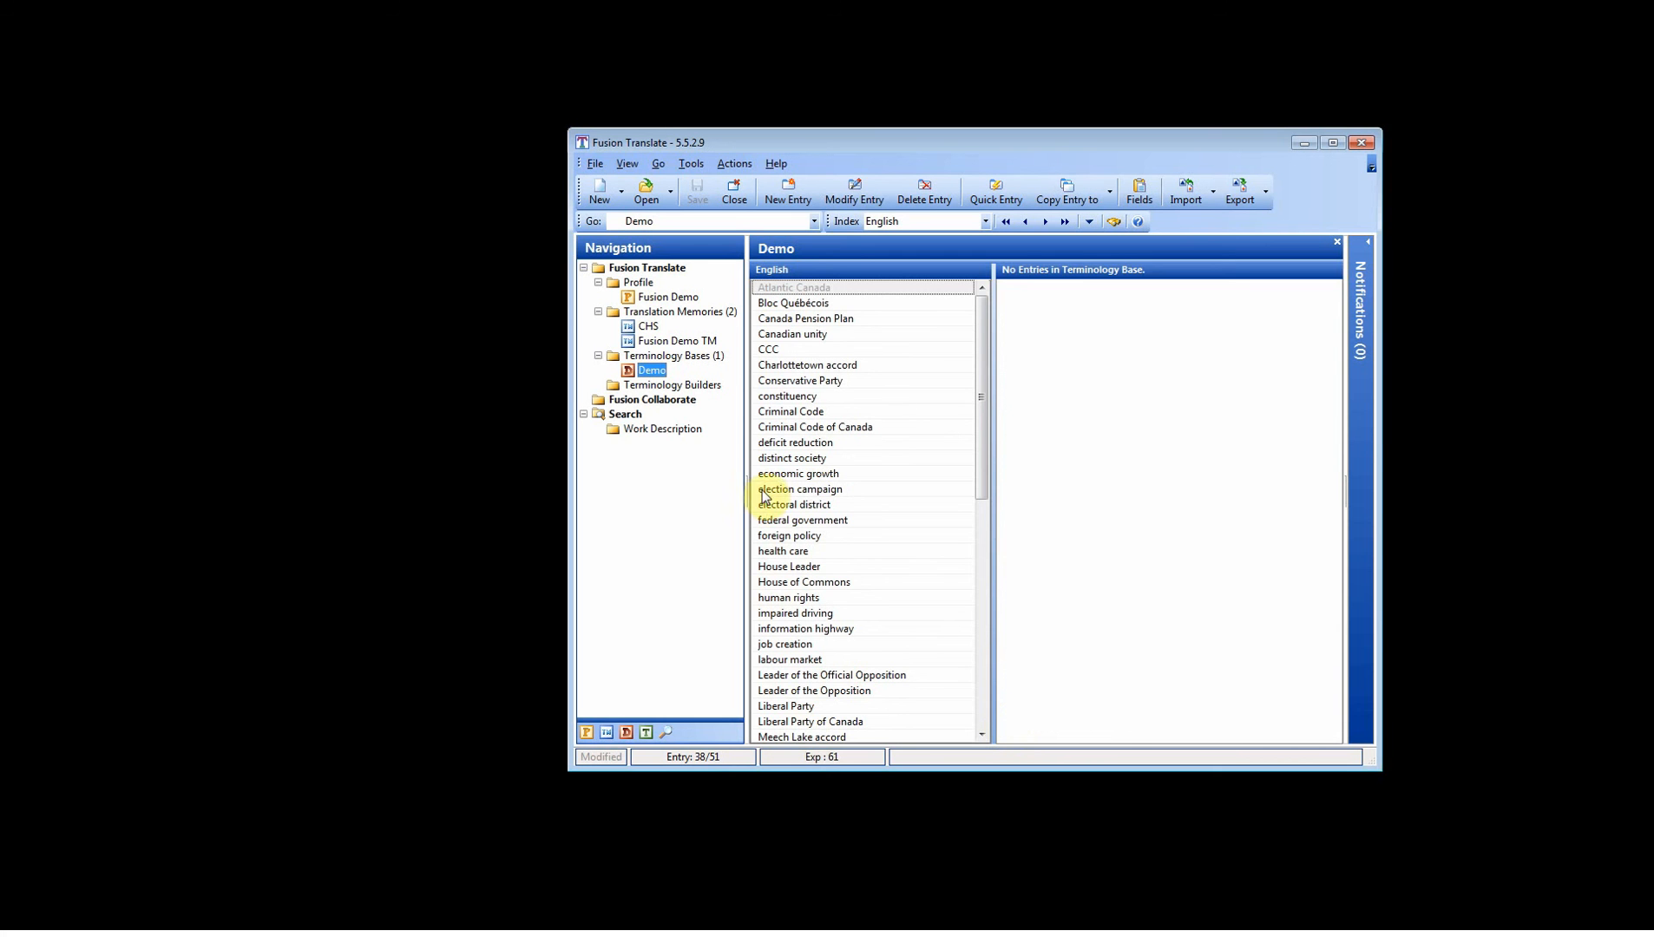
- Reopen the profile options to review the Searching and Updating filter settings, and close them with the settings accepted
click(692, 165)
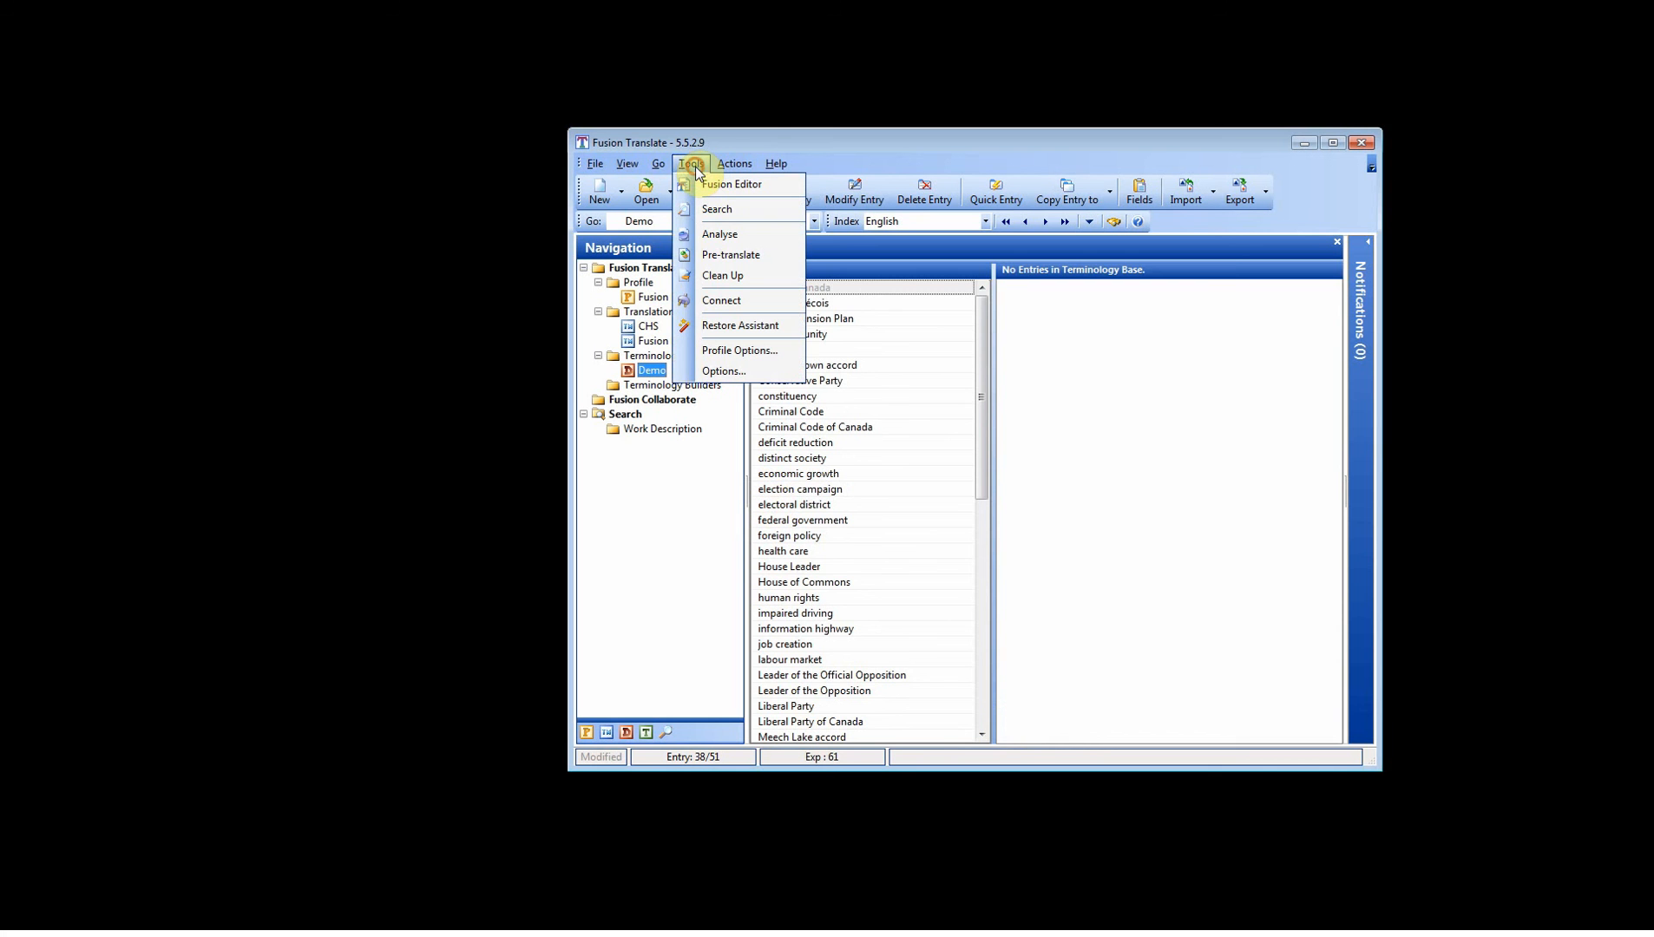
click(770, 358)
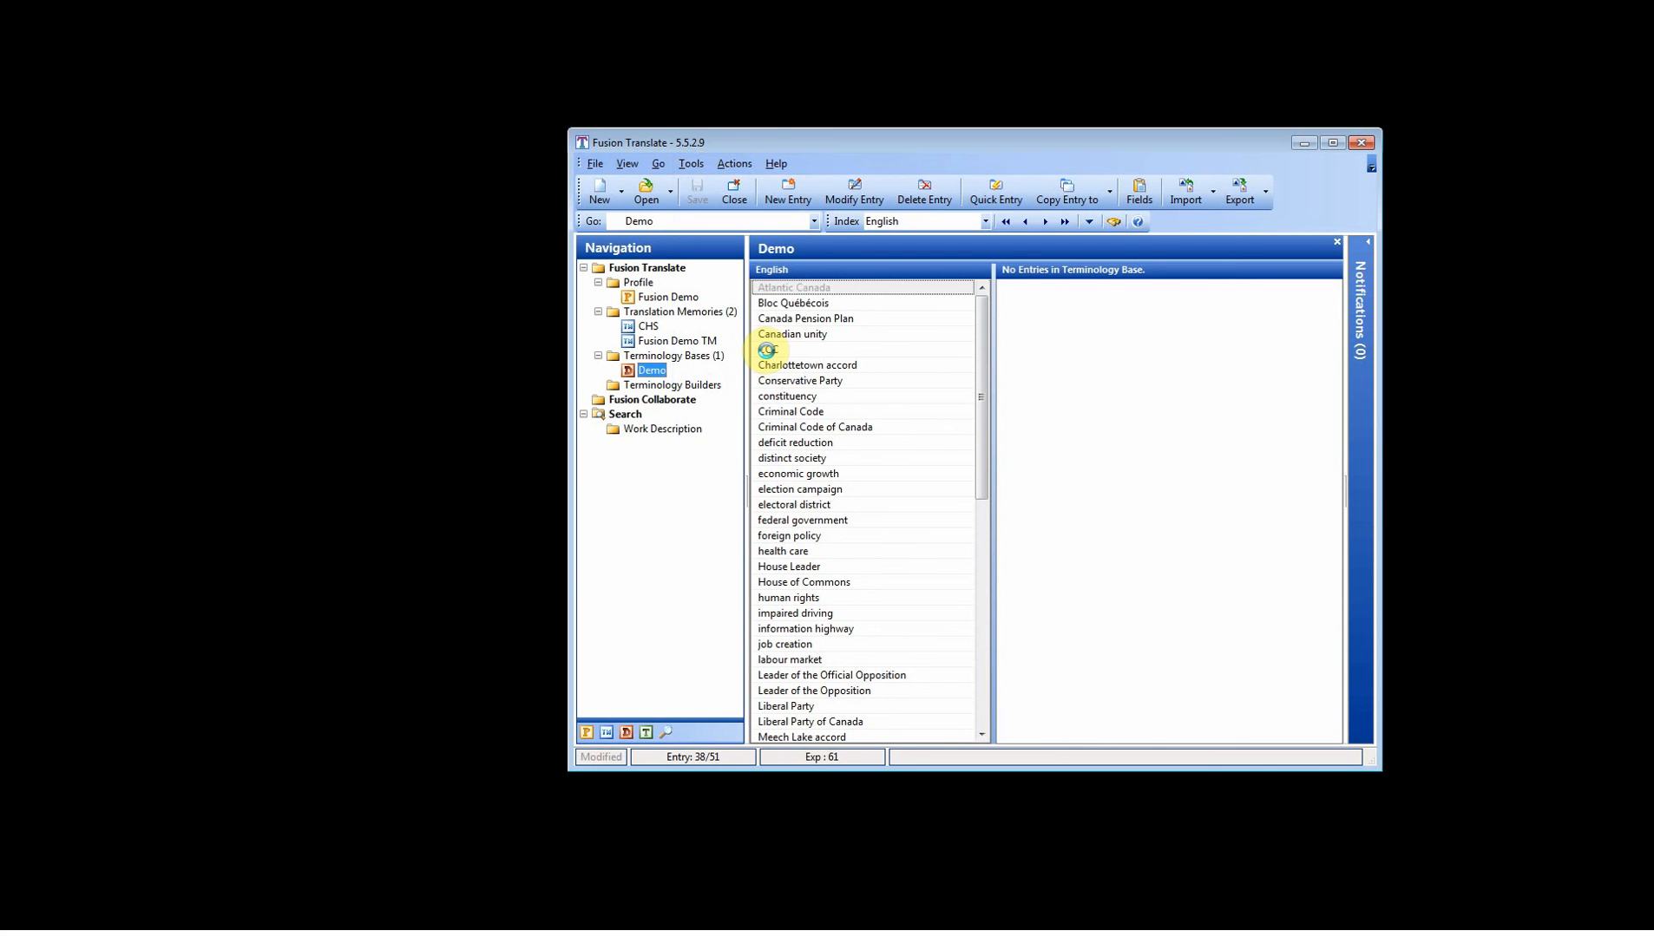
click(556, 423)
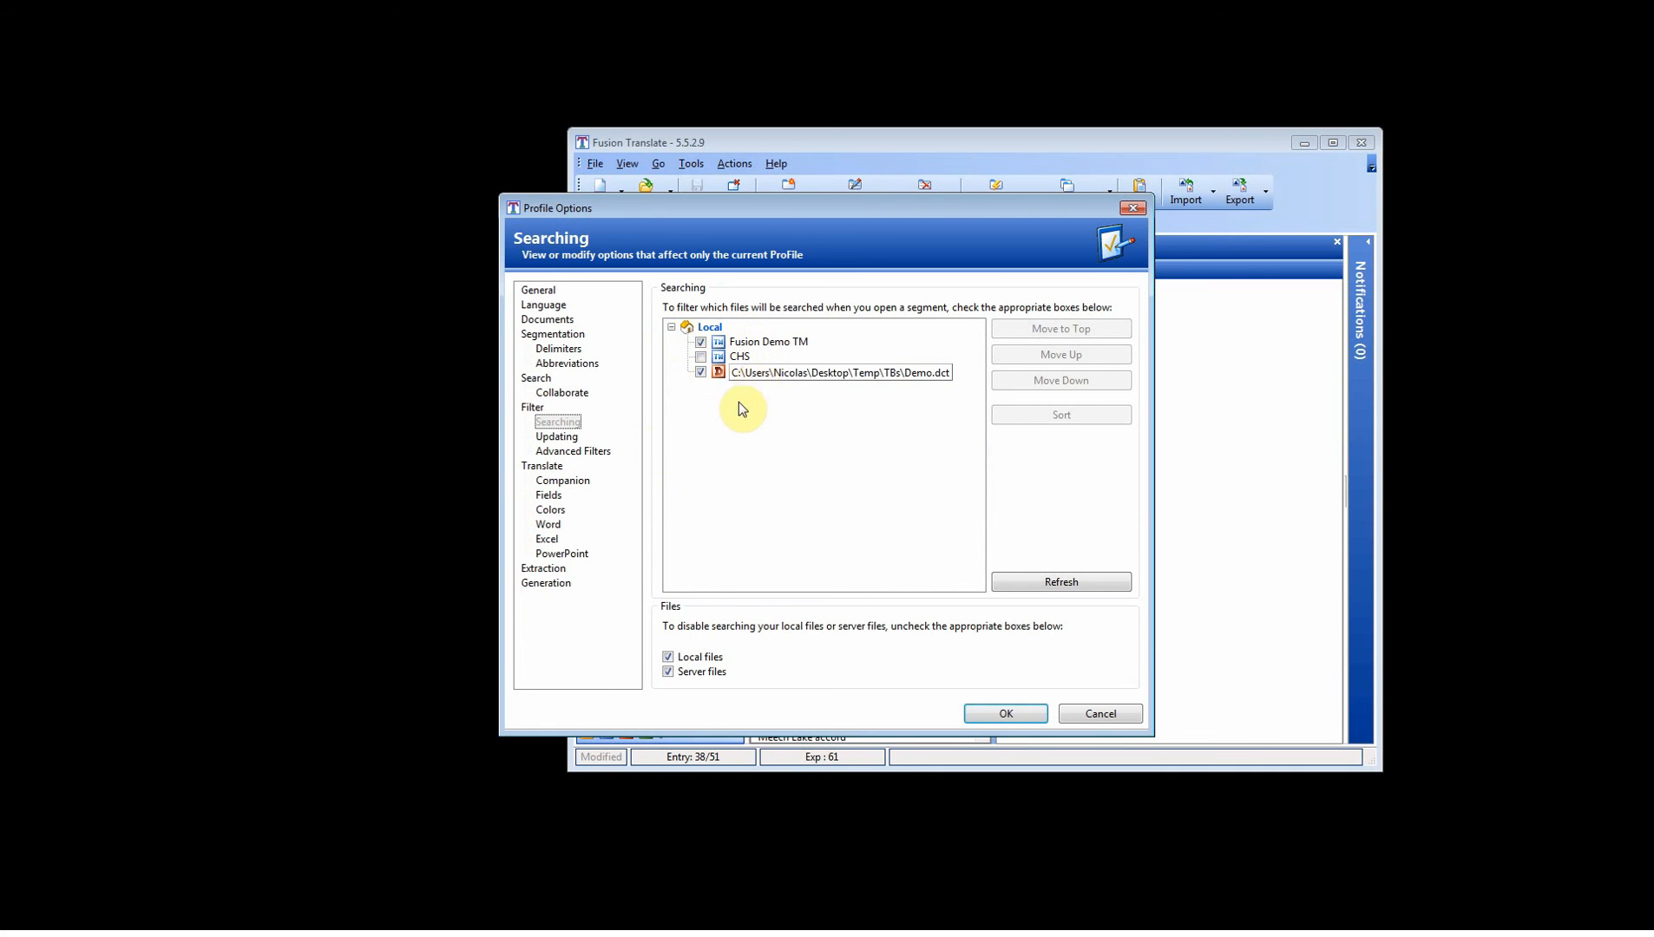
click(558, 437)
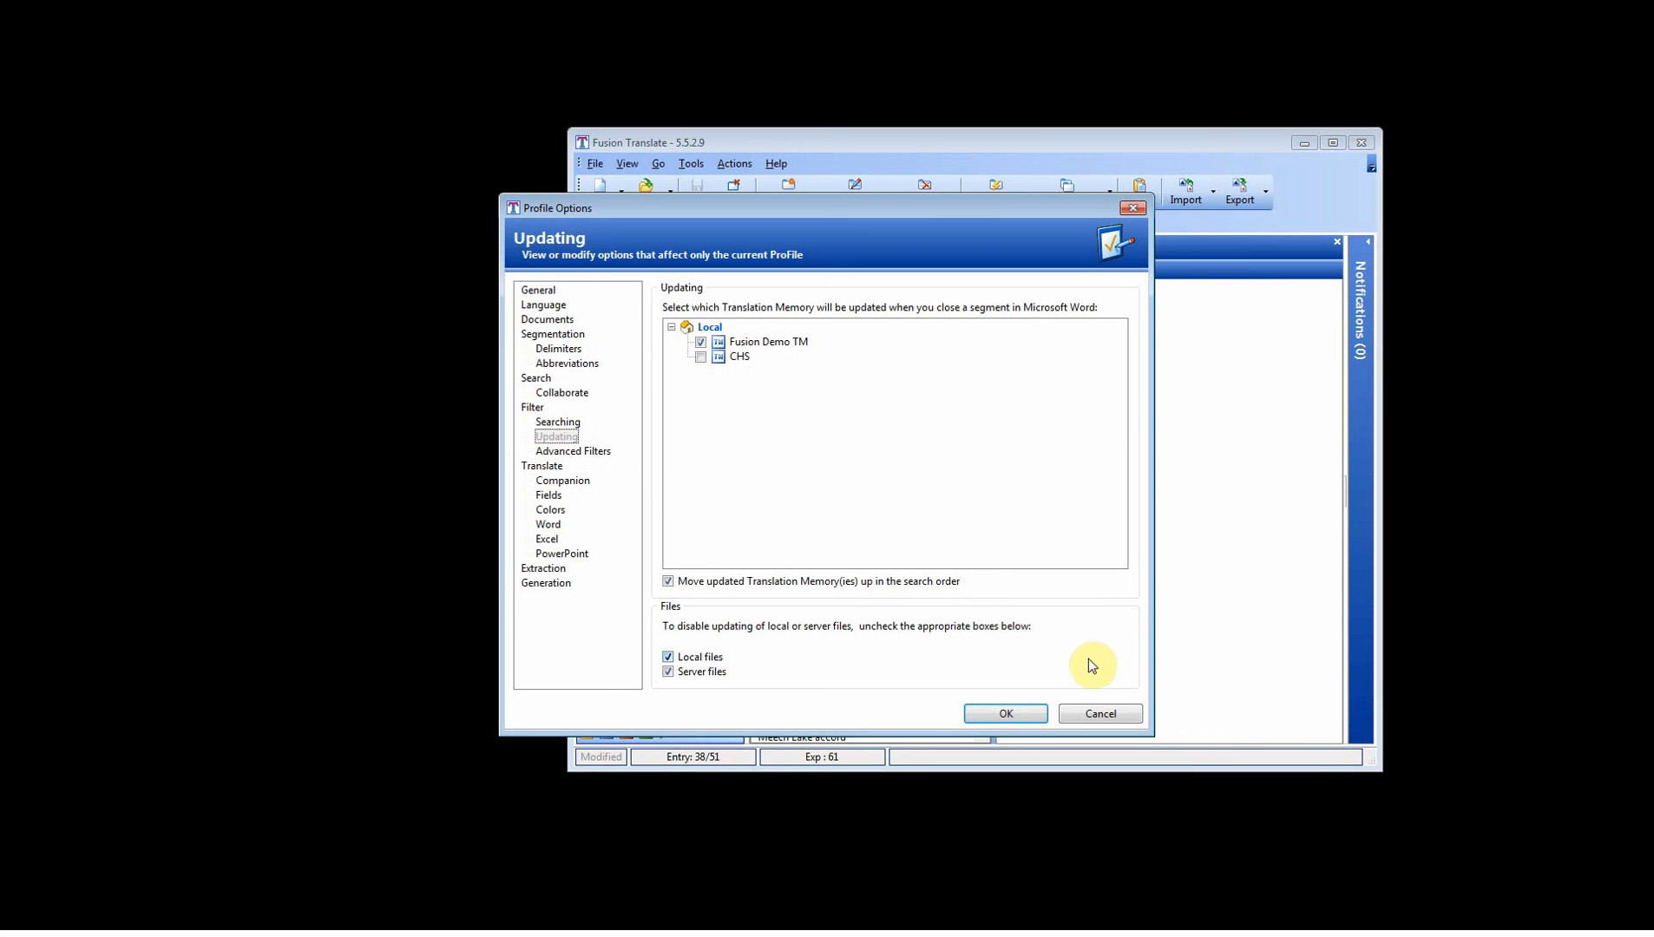
click(1006, 714)
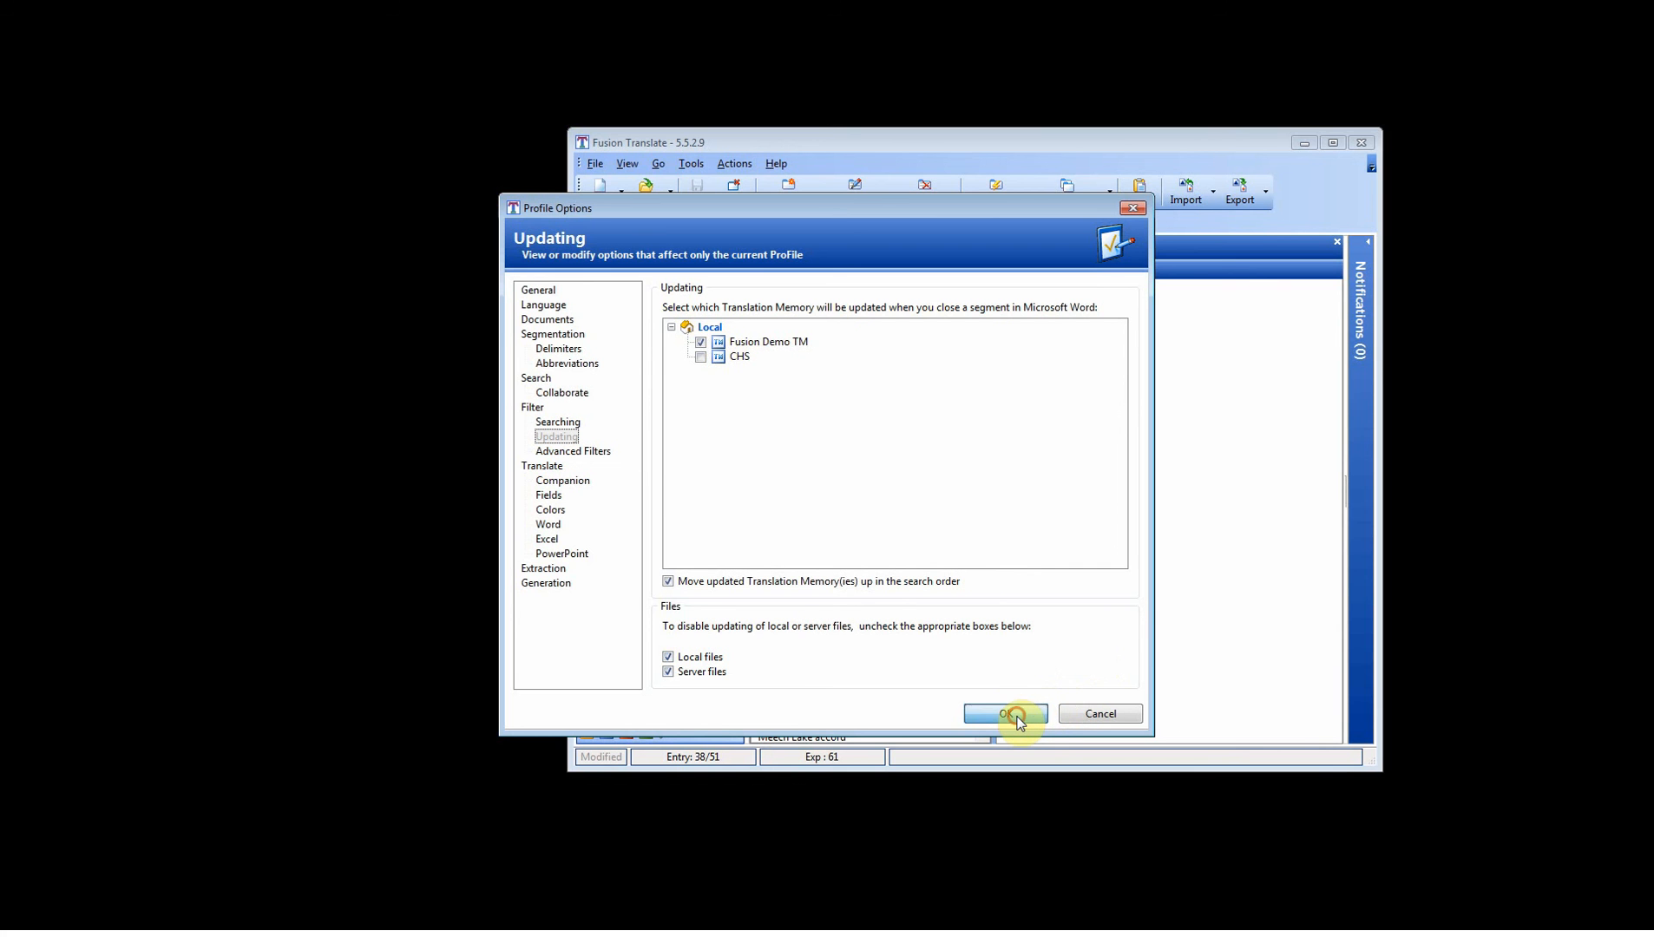